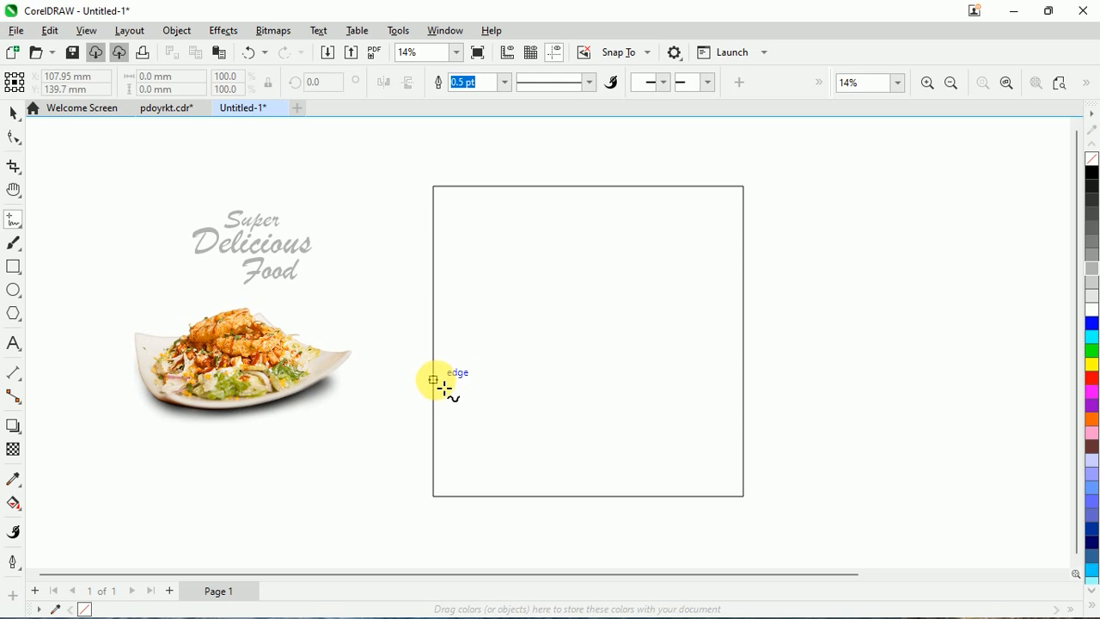
Draw a horizontal line about 754 mm long across the square from edge to edge and convert it to a curve
left_click(433, 364)
left_click(741, 378)
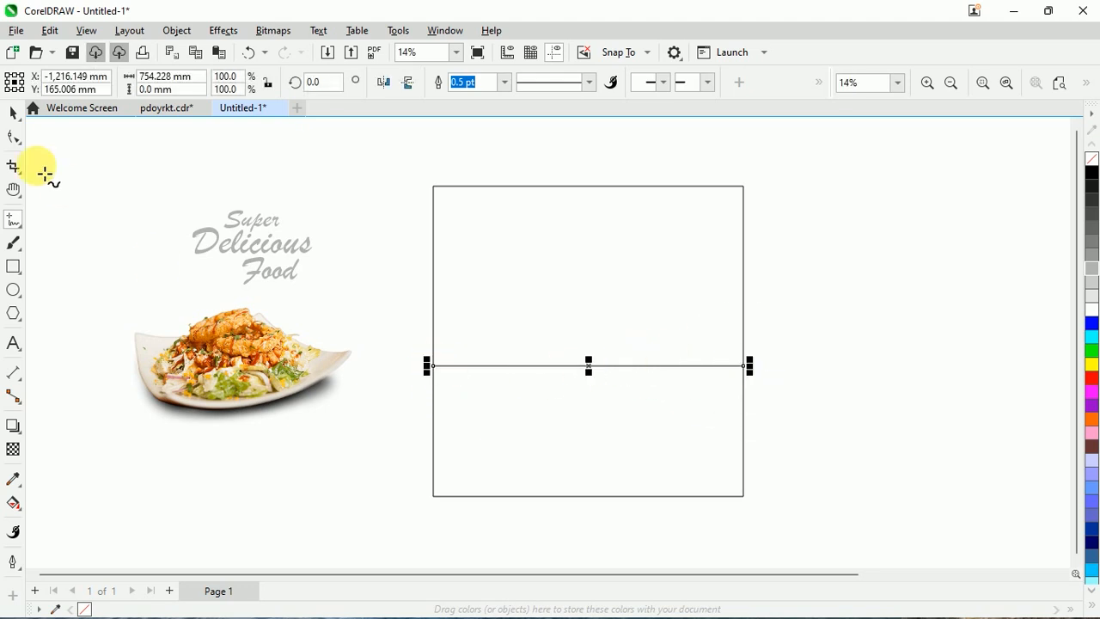
left_click(13, 136)
right_click(449, 367)
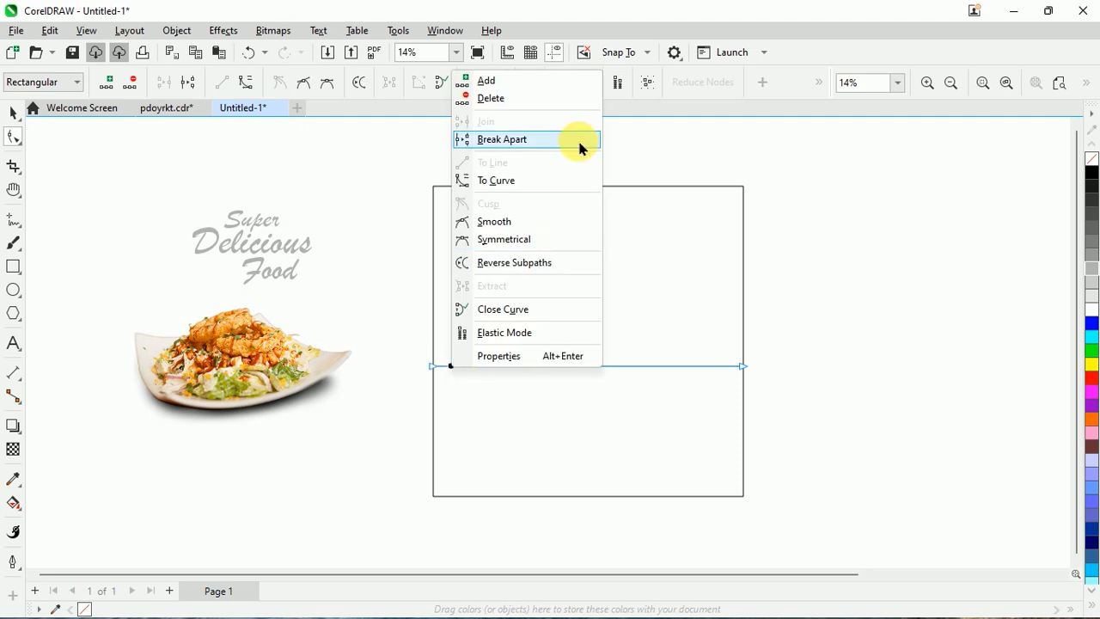
left_click(496, 181)
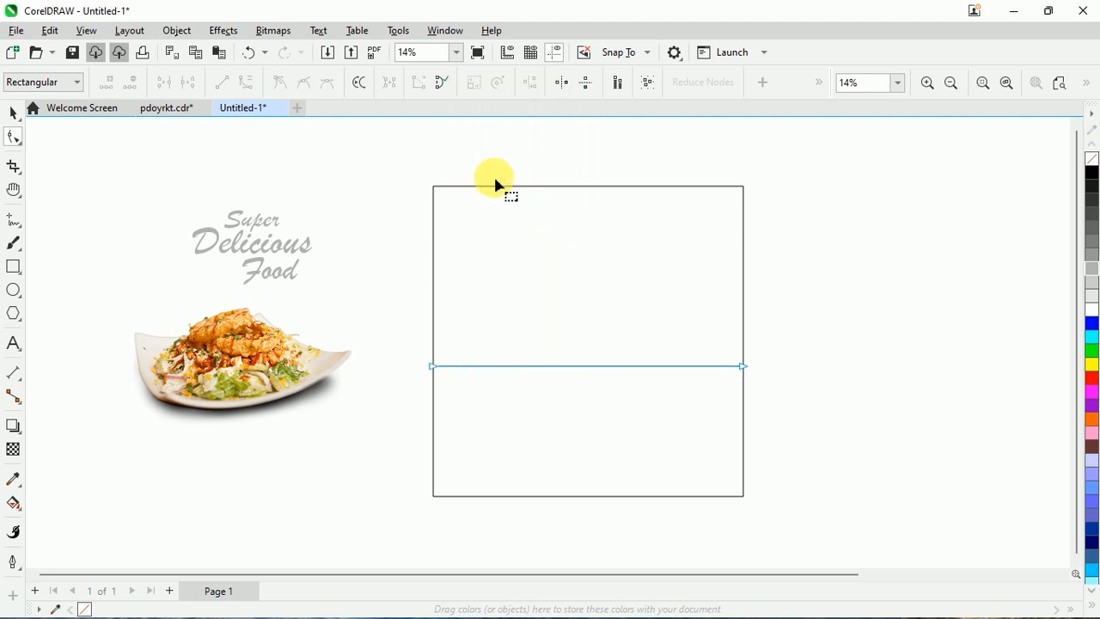
Select both end nodes of the curve across the square and add a node at its midpoint
left_click(743, 367)
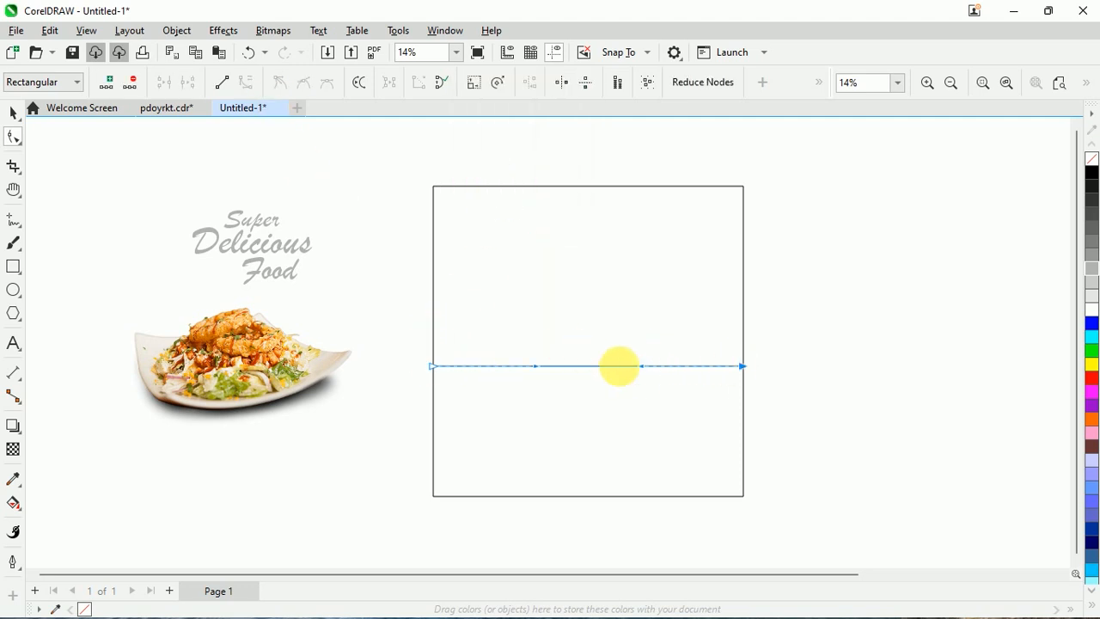
left_click_drag(394, 347, 775, 396)
left_click_drag(771, 353, 397, 392)
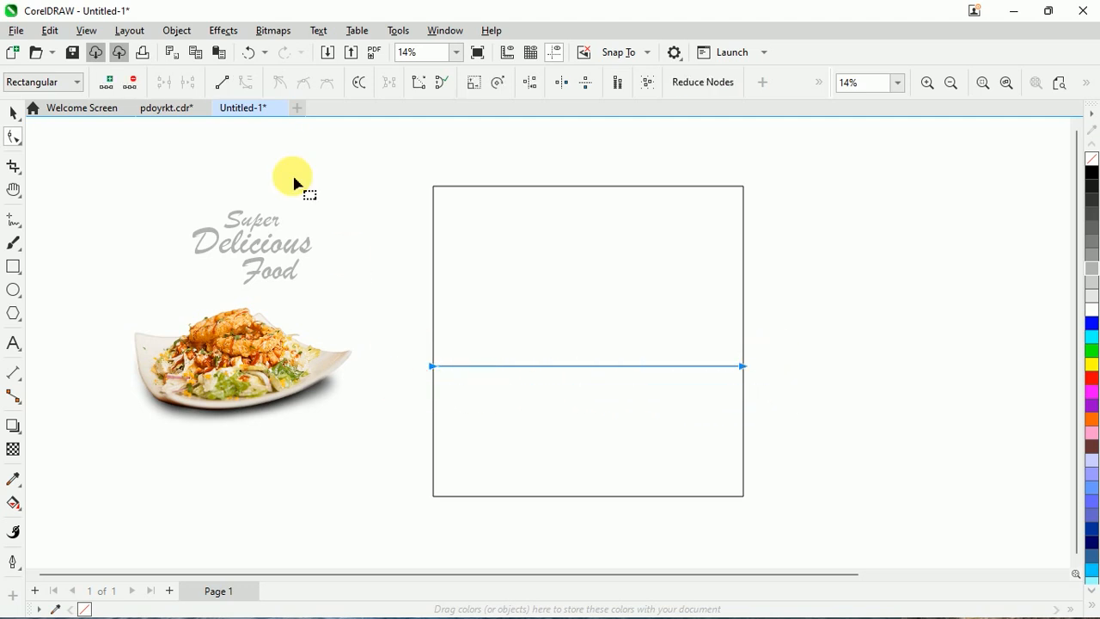
left_click(560, 364)
left_click(590, 364)
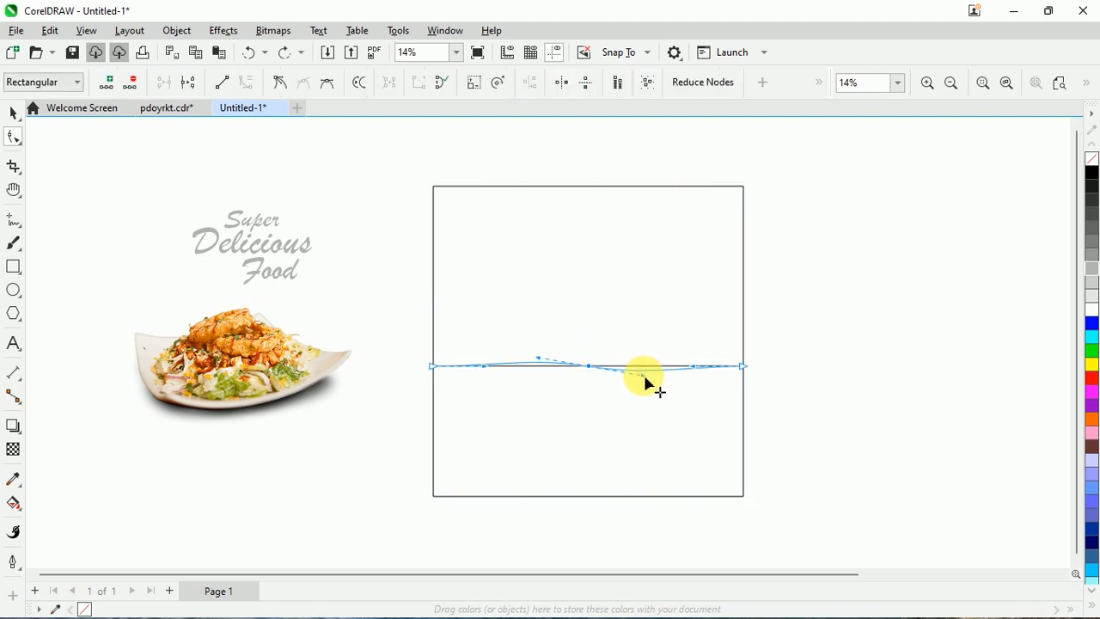
Bend both halves of the curve downward into a wave about 67 mm high and lower its left end slightly
left_click_drag(646, 382, 628, 384)
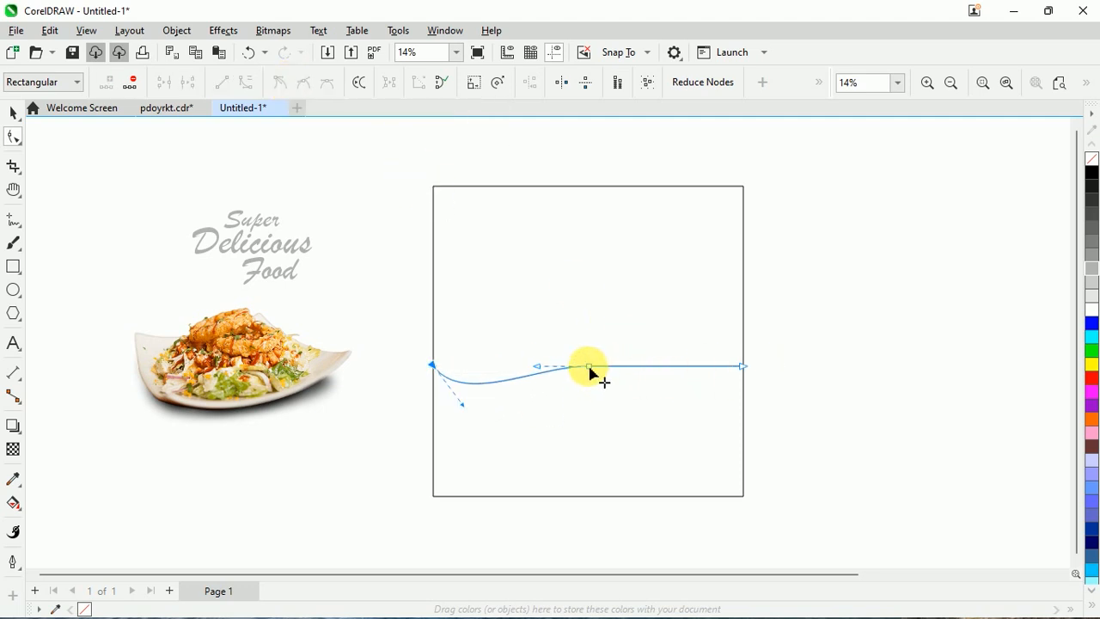
left_click_drag(694, 366, 681, 399)
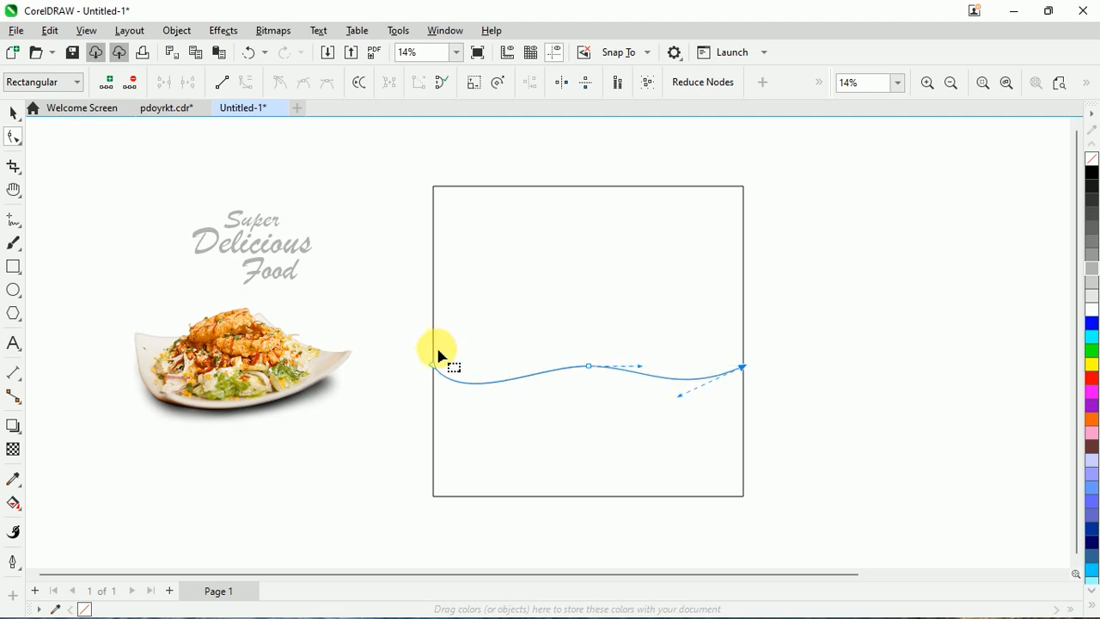
left_click(433, 366)
left_click_drag(464, 419, 464, 419)
left_click_drag(433, 366, 434, 379)
left_click(13, 113)
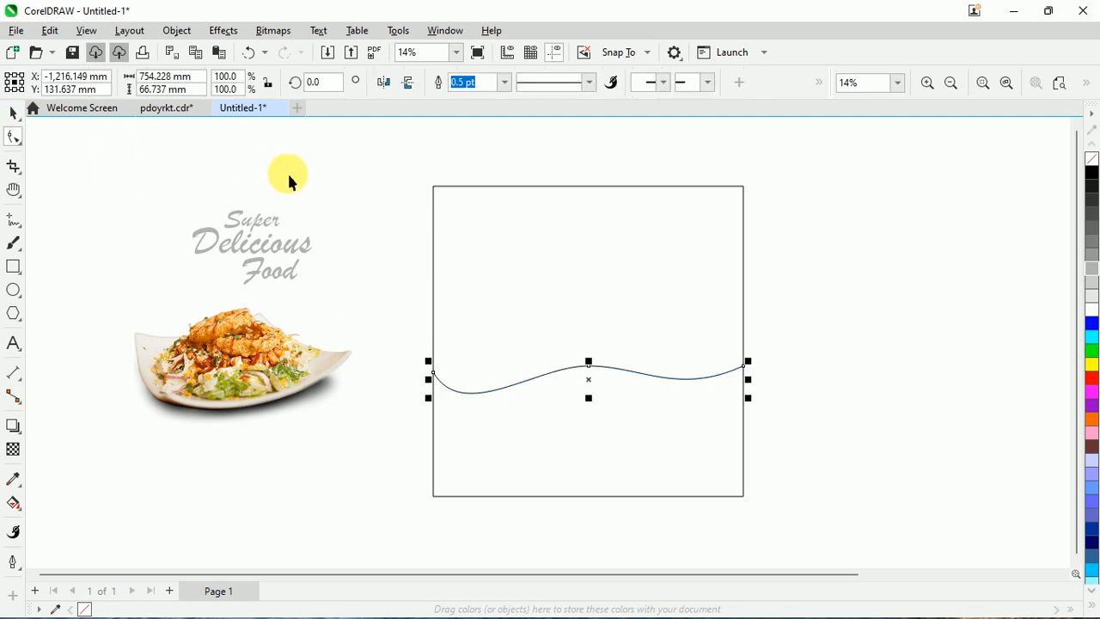
Use Smart Fill to create separate blue-grey shapes from the areas below and above the wave
left_click(559, 394)
left_click(15, 512)
left_click(64, 520)
left_click(596, 461)
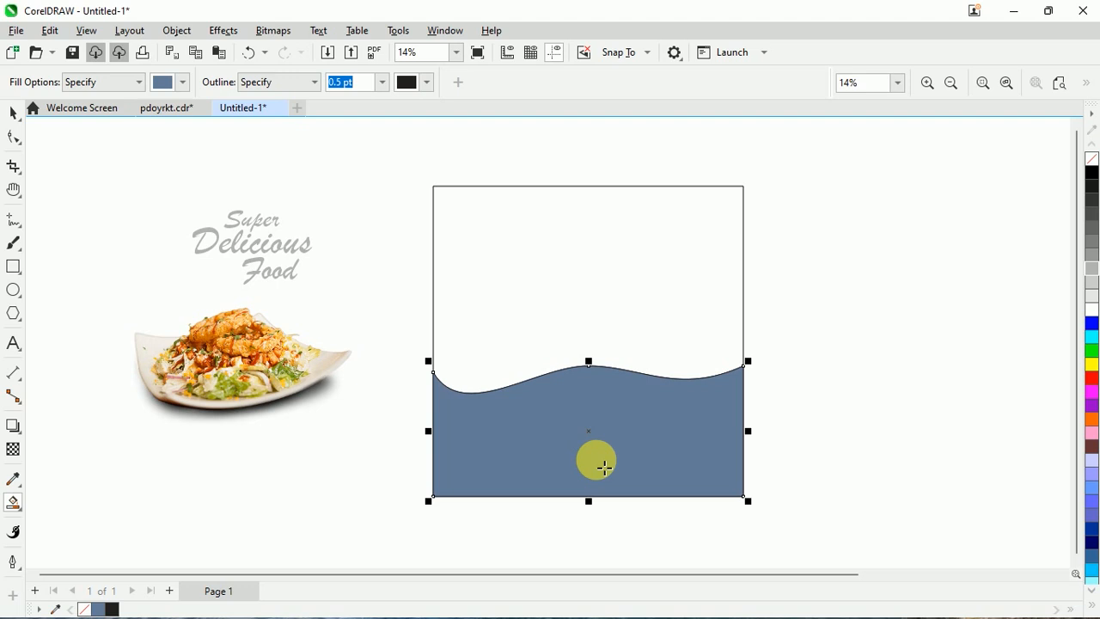
left_click(523, 283)
left_click(13, 113)
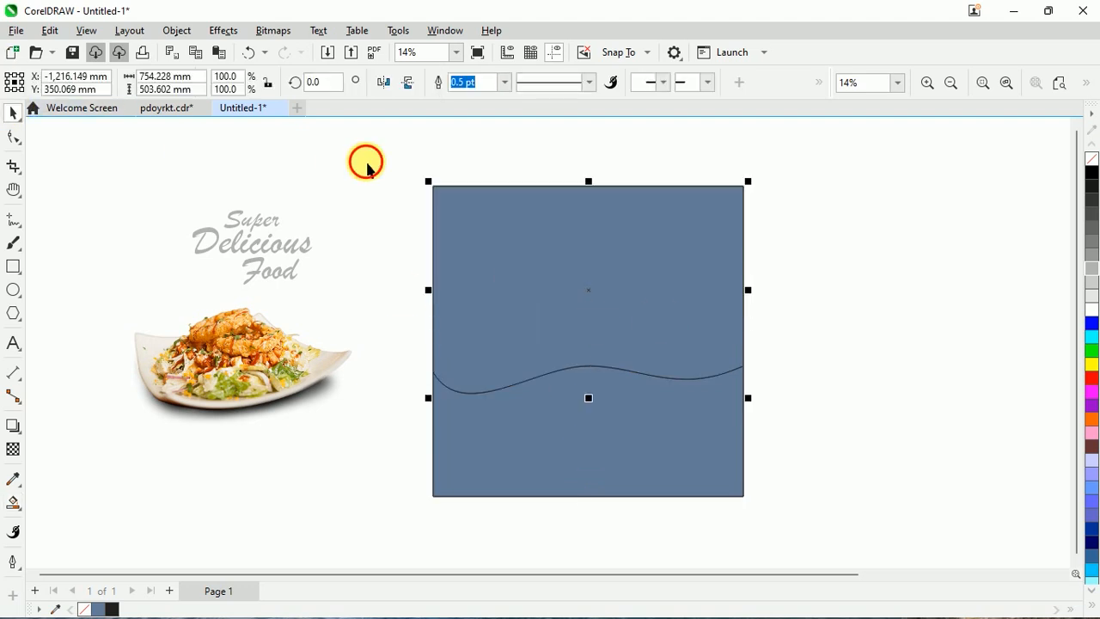
left_click(367, 170)
left_click_drag(386, 454, 386, 452)
left_click_drag(588, 379, 843, 320)
right_click(843, 320)
left_click(908, 249)
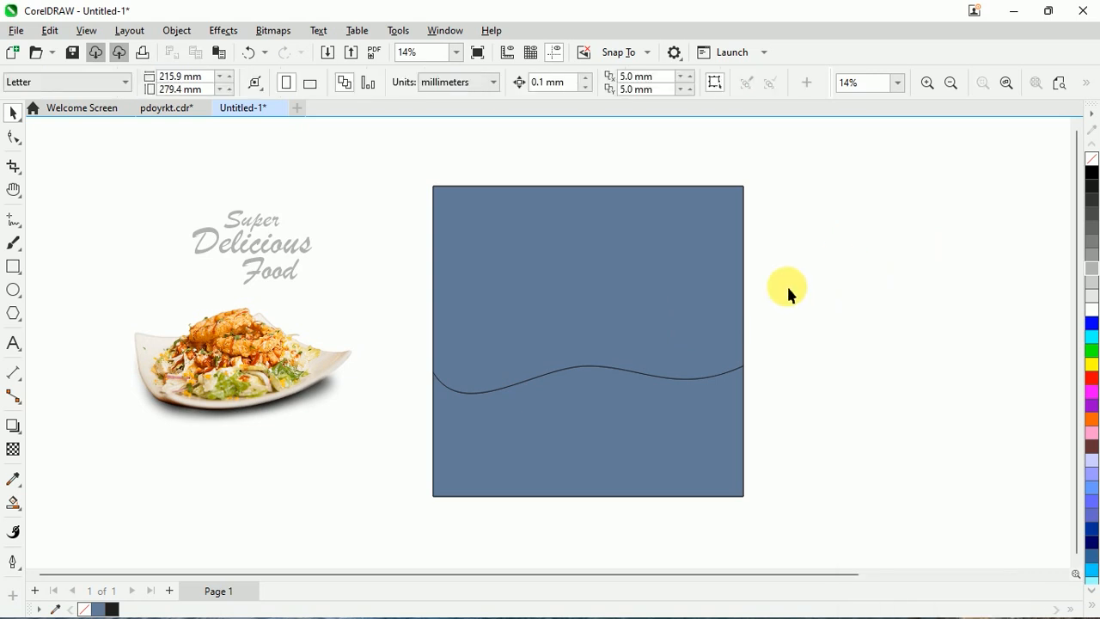
Try a light grey and a dark grey fill on the shape above the wave
left_click(660, 319)
left_click(1092, 301)
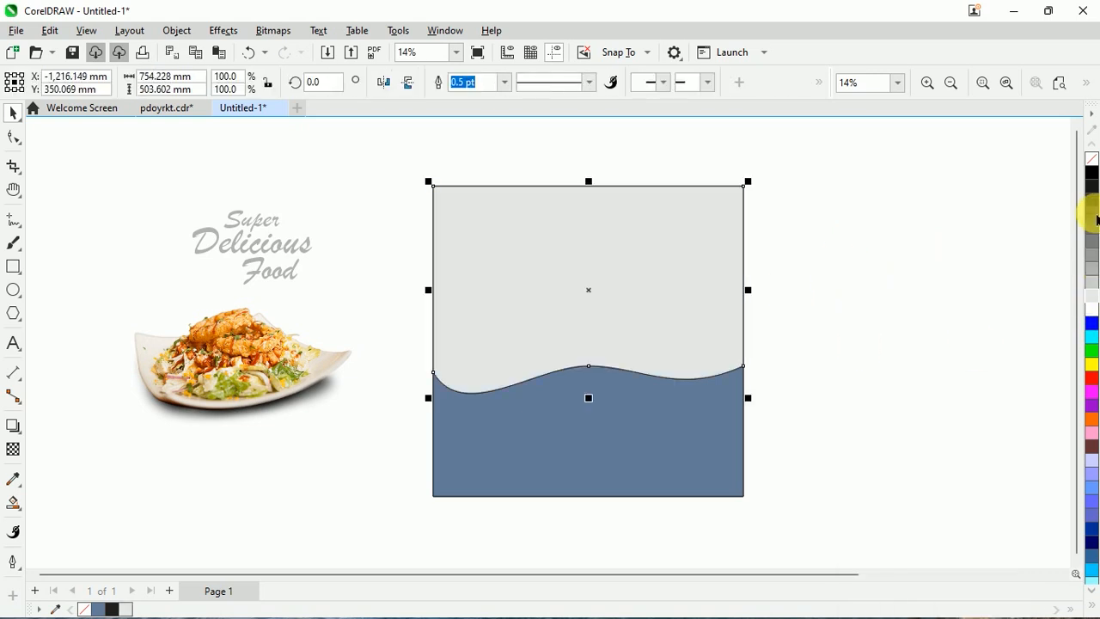
left_click(1092, 215)
left_click(984, 287)
left_click(639, 422)
left_click(842, 368)
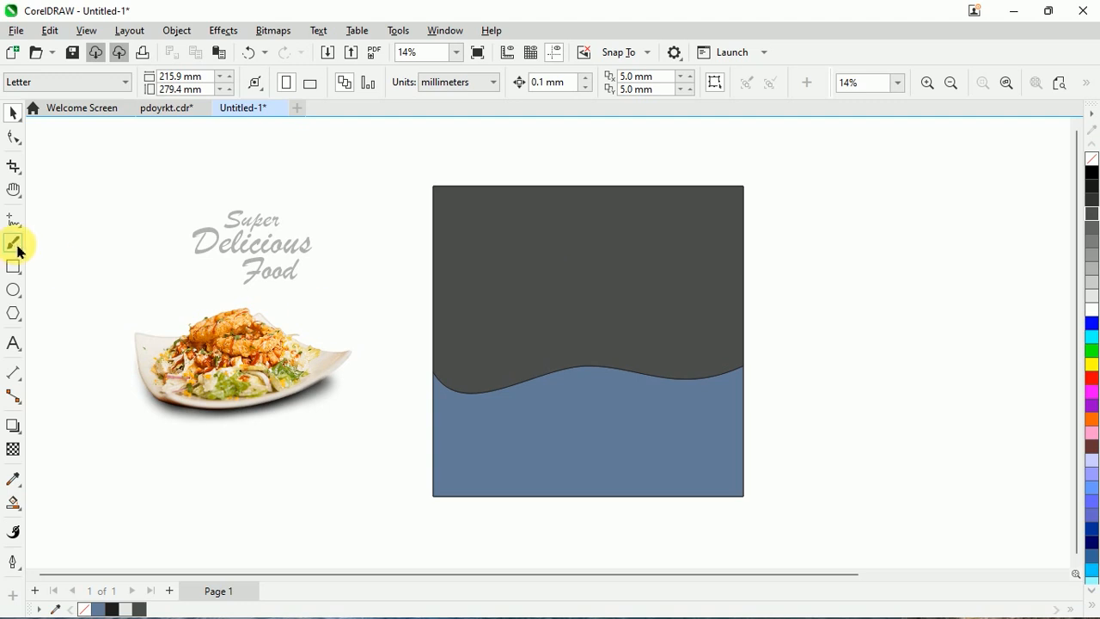
Fill the shape above the wave with light purple
left_click(646, 244)
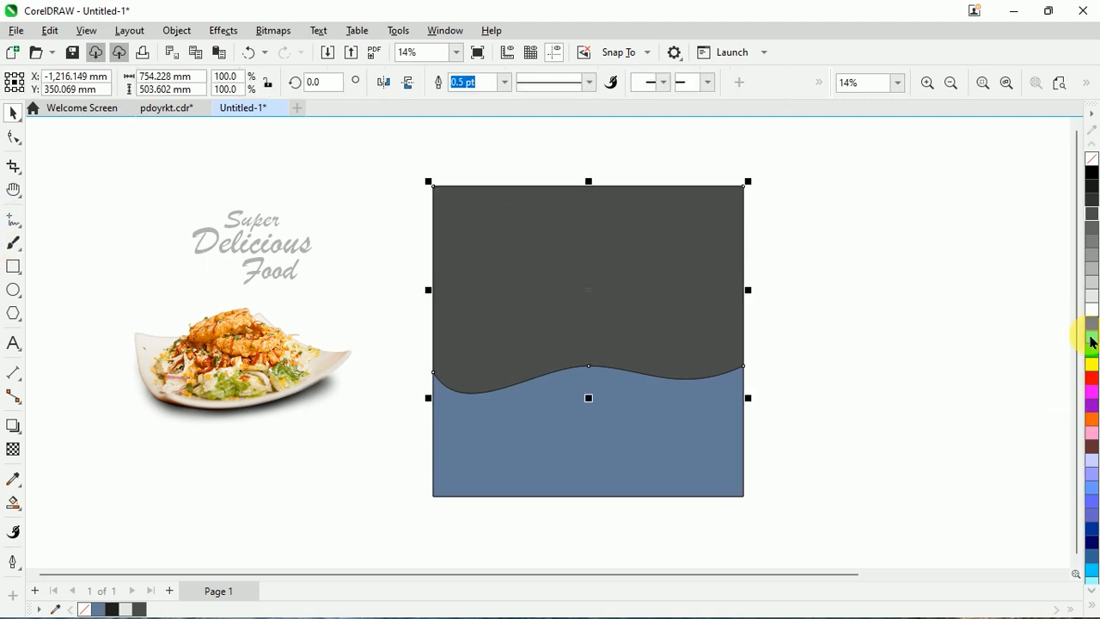
left_click(1091, 471)
left_click(347, 315)
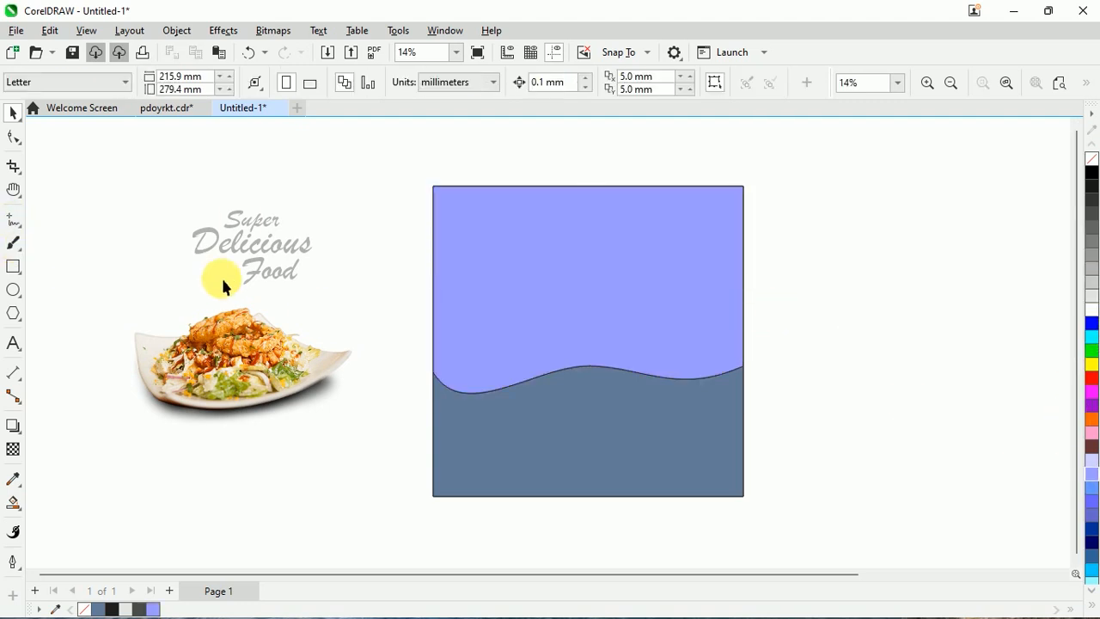
Draw a horizontal line about 480 mm long from the middle of the purple area to beyond the square's left edge
left_click(14, 219)
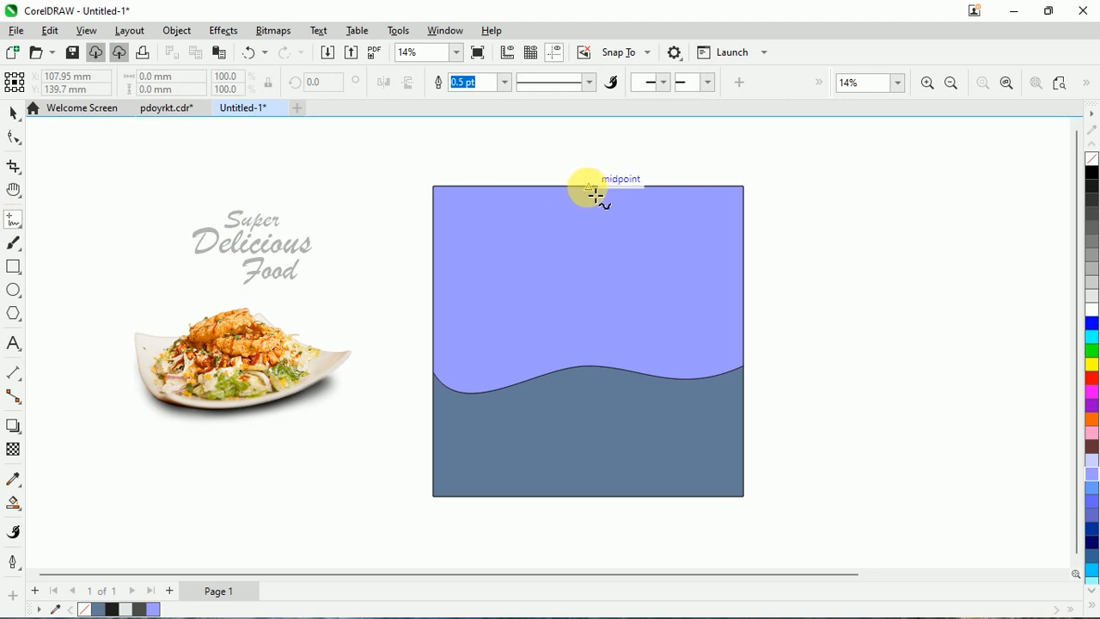
left_click(591, 279)
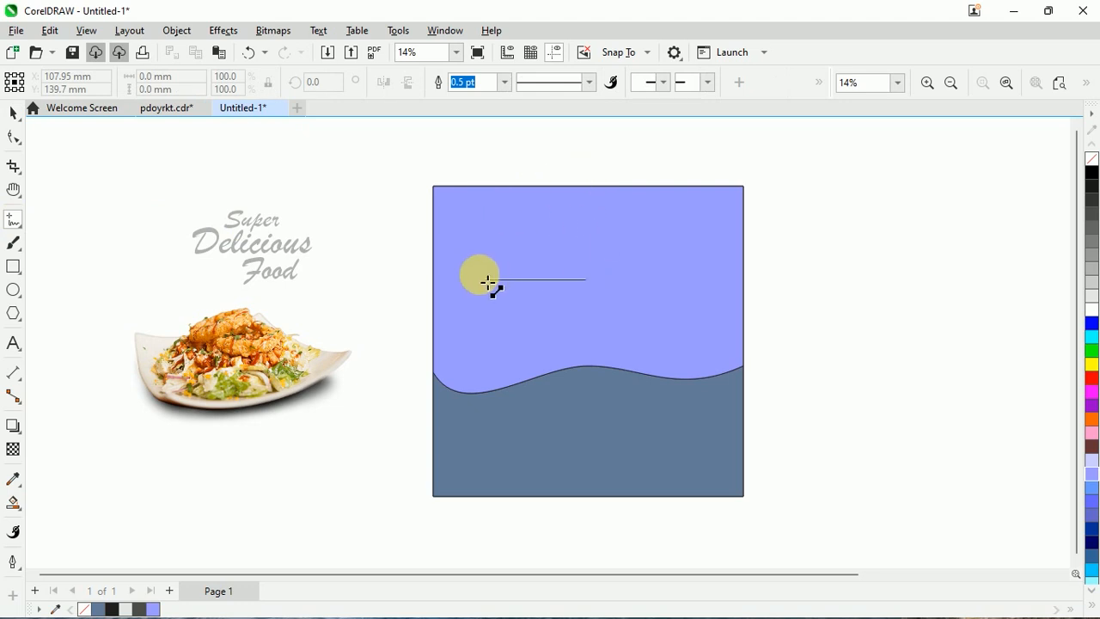
left_click(382, 279)
Set the outline width of the new horizontal line to 12.0 pt
left_click(504, 81)
left_click(487, 196)
left_click(505, 83)
left_click(472, 208)
left_click(470, 207)
left_click(505, 209)
key("ctrl+z")
key("space")
left_click(480, 280)
left_click(506, 84)
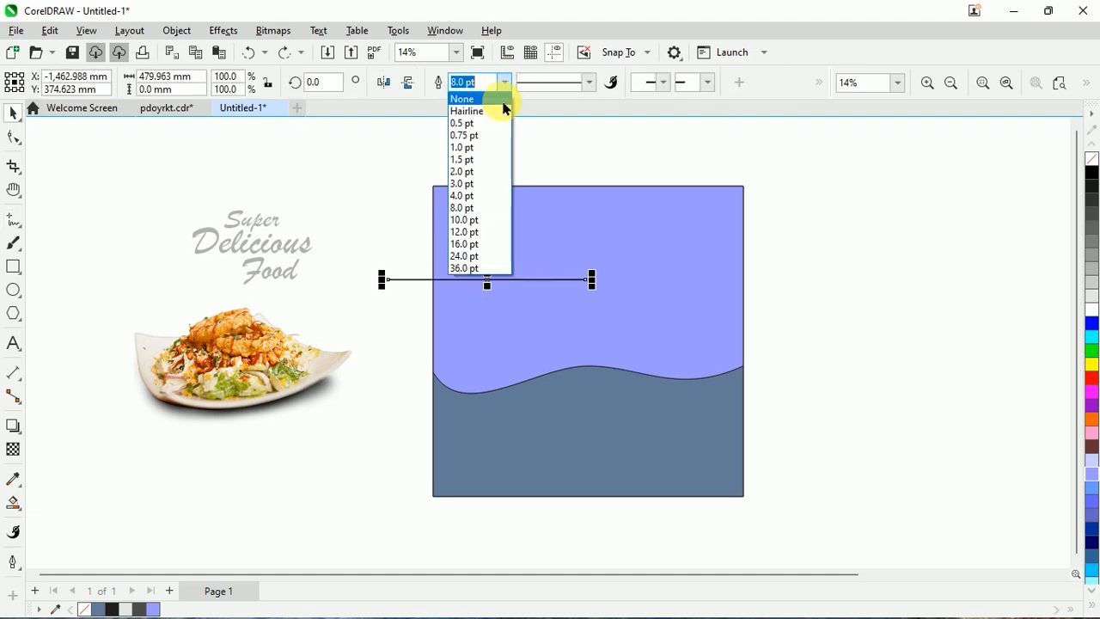
left_click(470, 232)
Convert the thick horizontal line's outline to an object
scroll(492, 287, "up", 2)
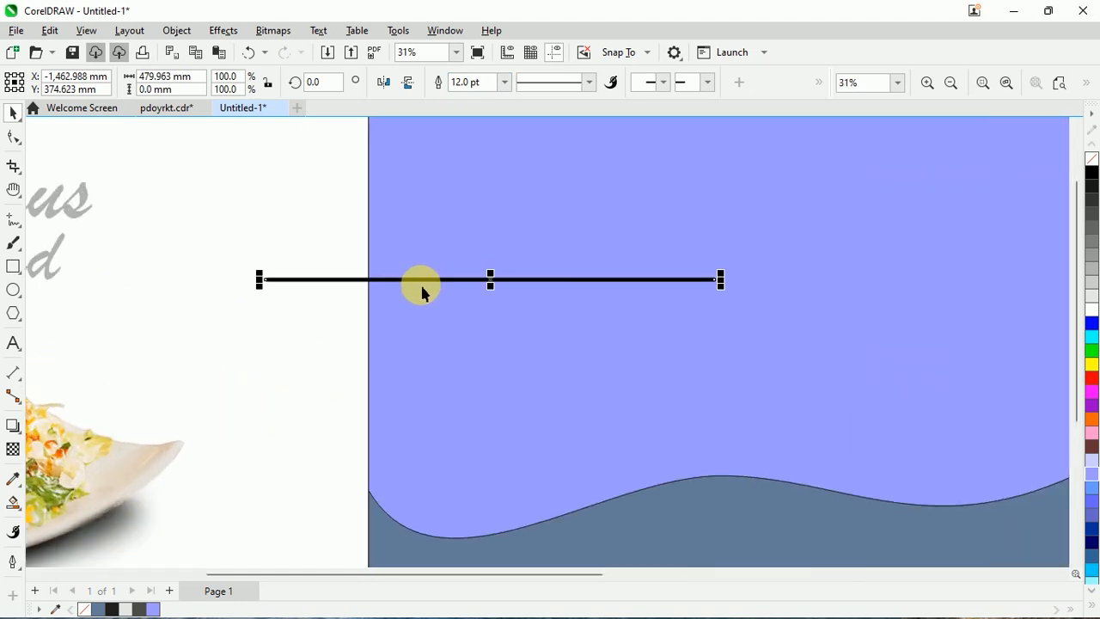
left_click(146, 28)
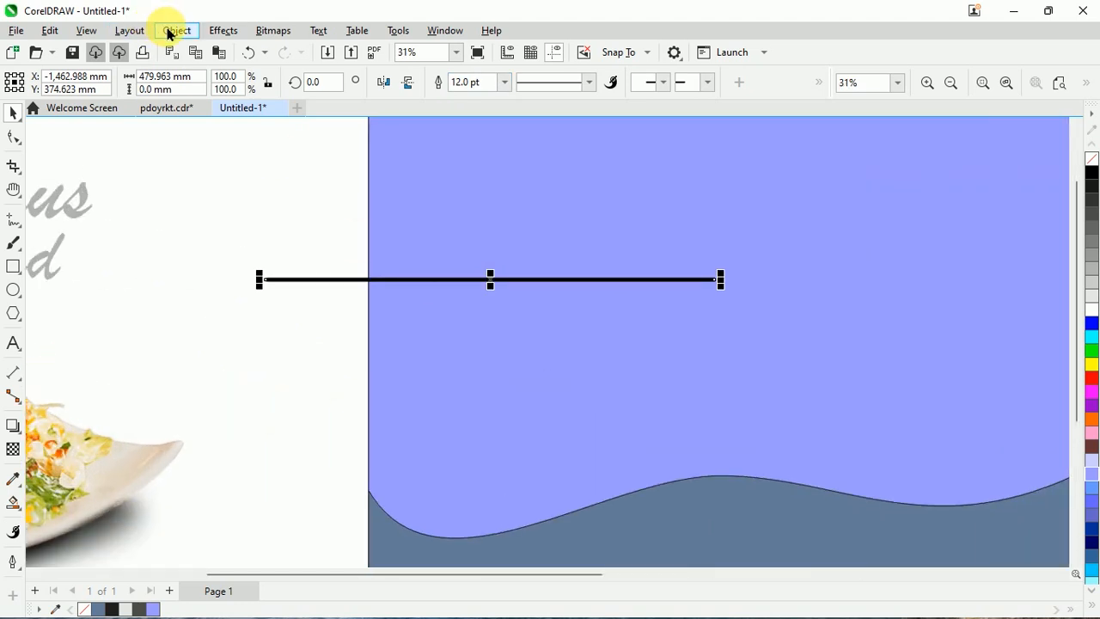
left_click(172, 31)
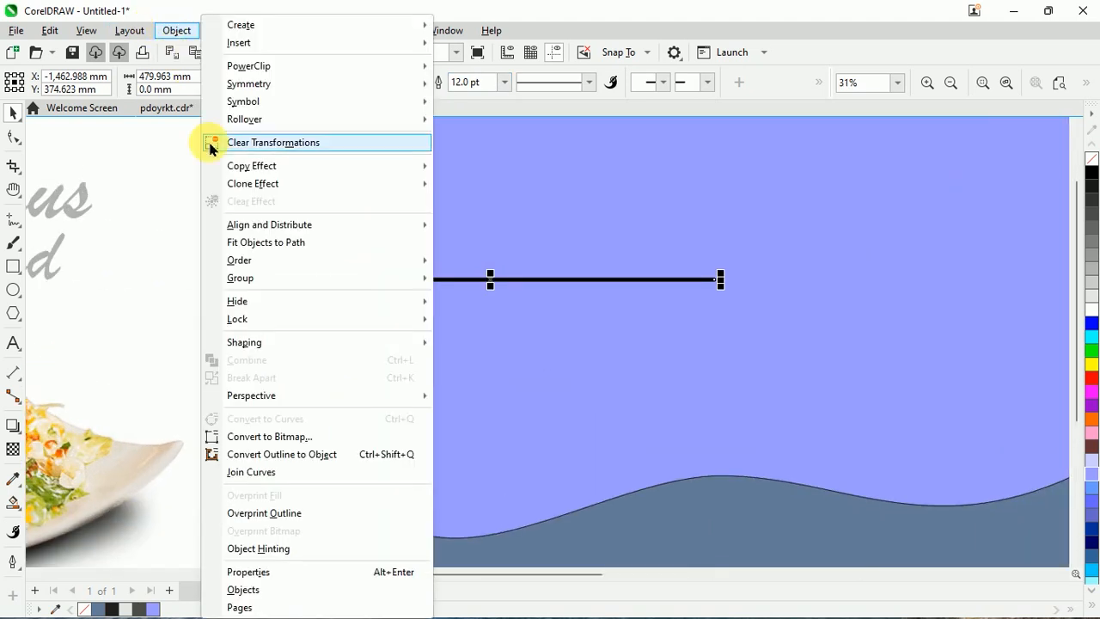
left_click(341, 460)
Taper the horizontal bar to a single point at its right end
scroll(405, 326, "down", 1)
left_click(19, 138)
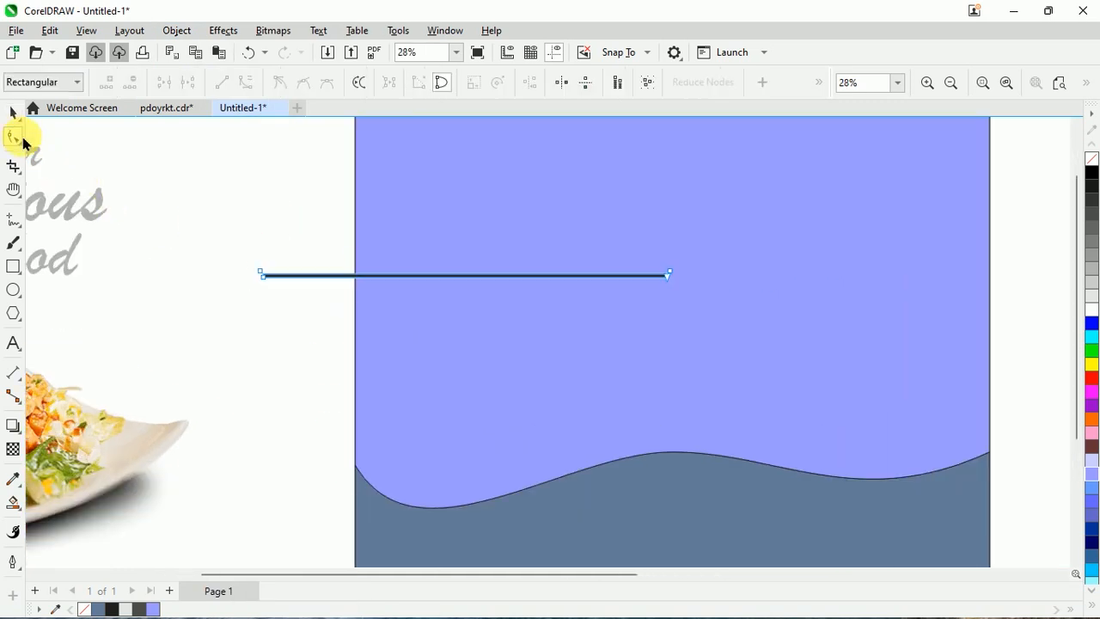
scroll(262, 279, "up", 3)
scroll(277, 289, "down", 3)
scroll(615, 292, "up", 2)
scroll(617, 293, "down", 2)
scroll(193, 292, "up", 6)
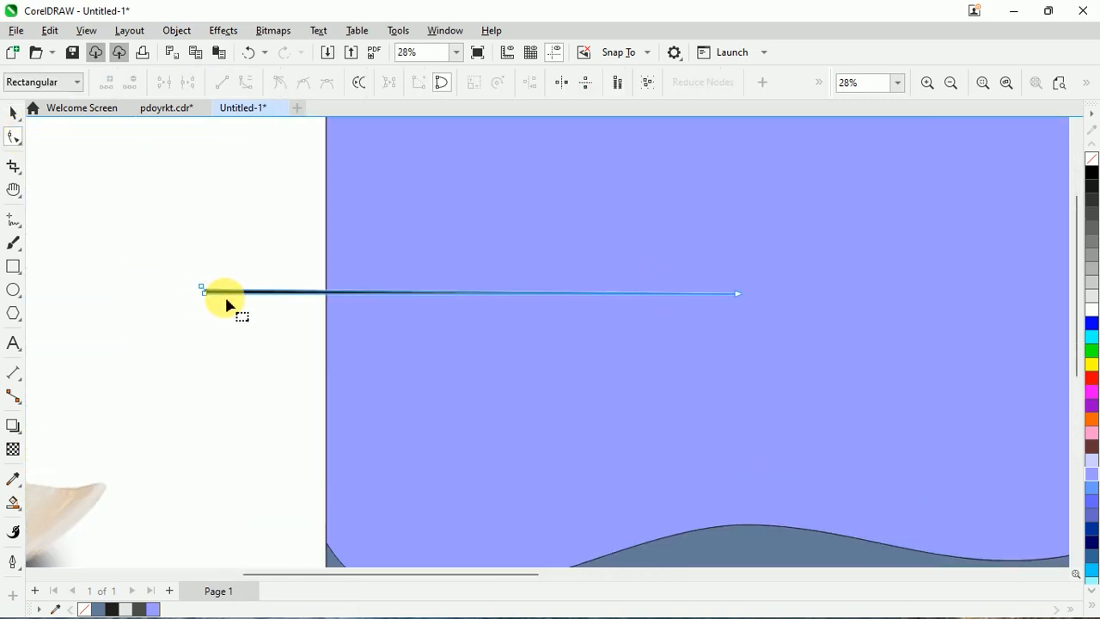
Widen the left end of the tapered bar to about 10.8 mm
left_click_drag(183, 281, 186, 246)
scroll(187, 245, "down", 2)
scroll(186, 246, "down", 4)
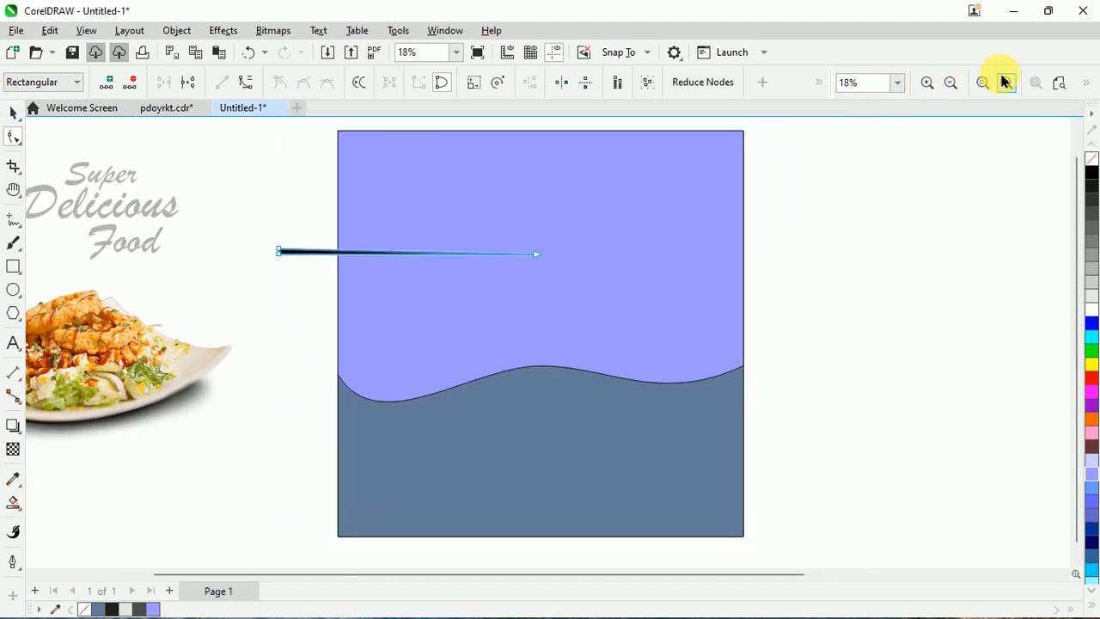
left_click(1005, 82)
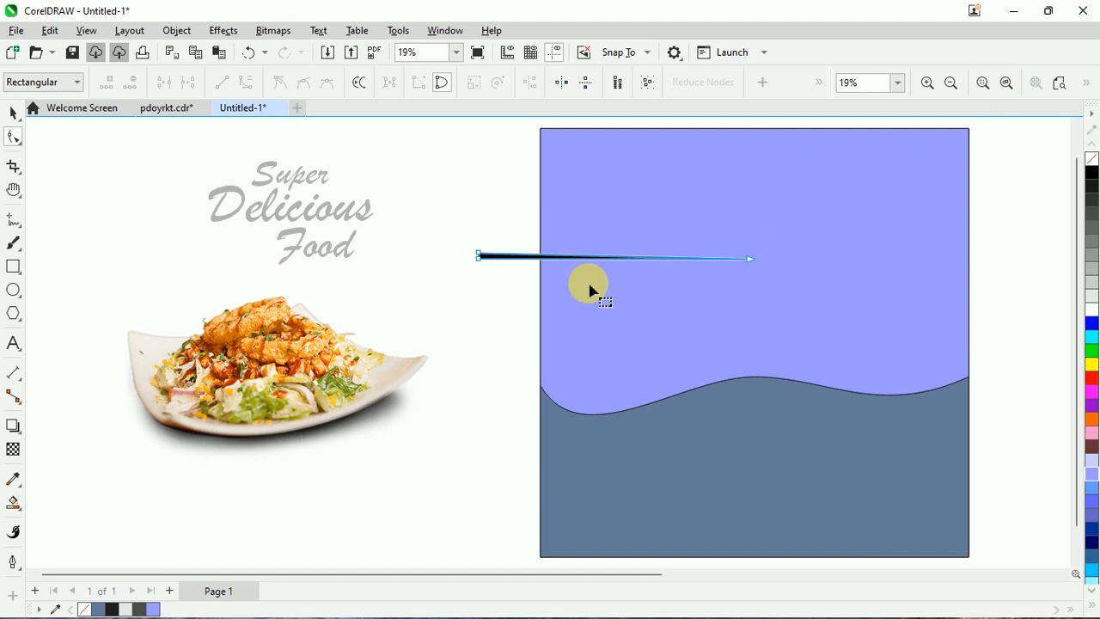
Move the tapered bar's rotation centre to its pointed right end and create a slightly rotated copy above it
left_click(13, 113)
left_click(550, 268)
left_click(548, 260)
left_click(550, 259)
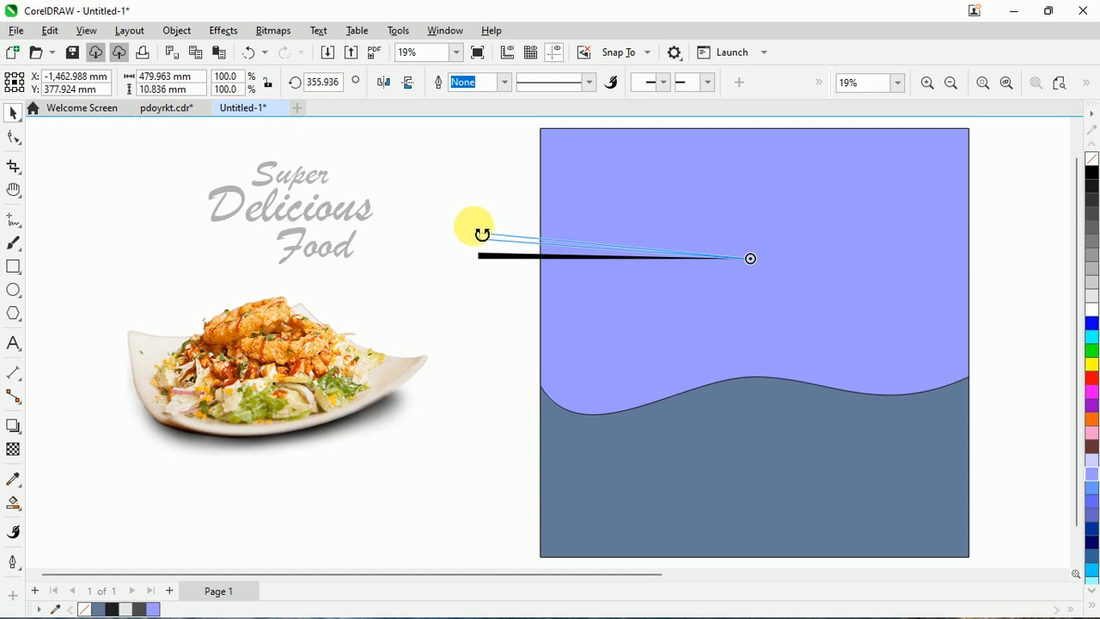
left_click_drag(482, 234, 482, 234)
Repeat the rotated copy around the pointed end until the rays form a full circle
key("ctrl+r")
key("ctrl+r")
key("ctrl+r")
key("ctrl+r")
key("ctrl+r")
key("ctrl+r")
key("ctrl+r")
key("ctrl+r")
key("ctrl+r")
key("ctrl+r")
key("ctrl+r")
key("ctrl+r")
key("ctrl+r")
key("ctrl+r")
key("ctrl+r")
key("ctrl+r")
key("ctrl+r")
key("ctrl+r")
key("ctrl+r")
key("ctrl+r")
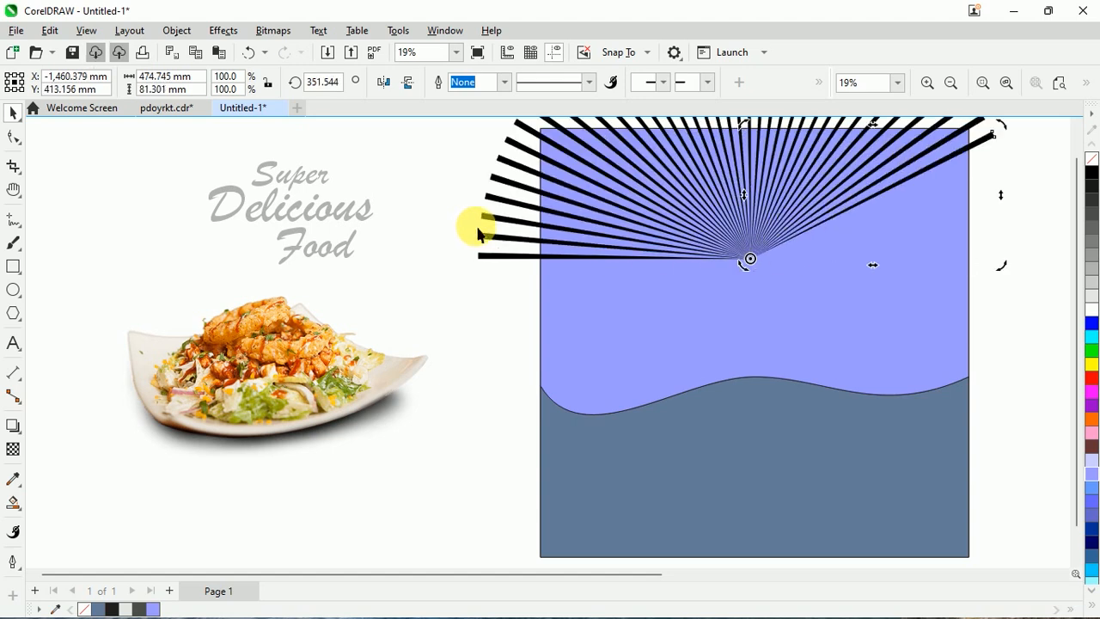
key("ctrl+r")
key("ctrl+r")
key("ctrl+r")
key("ctrl+r")
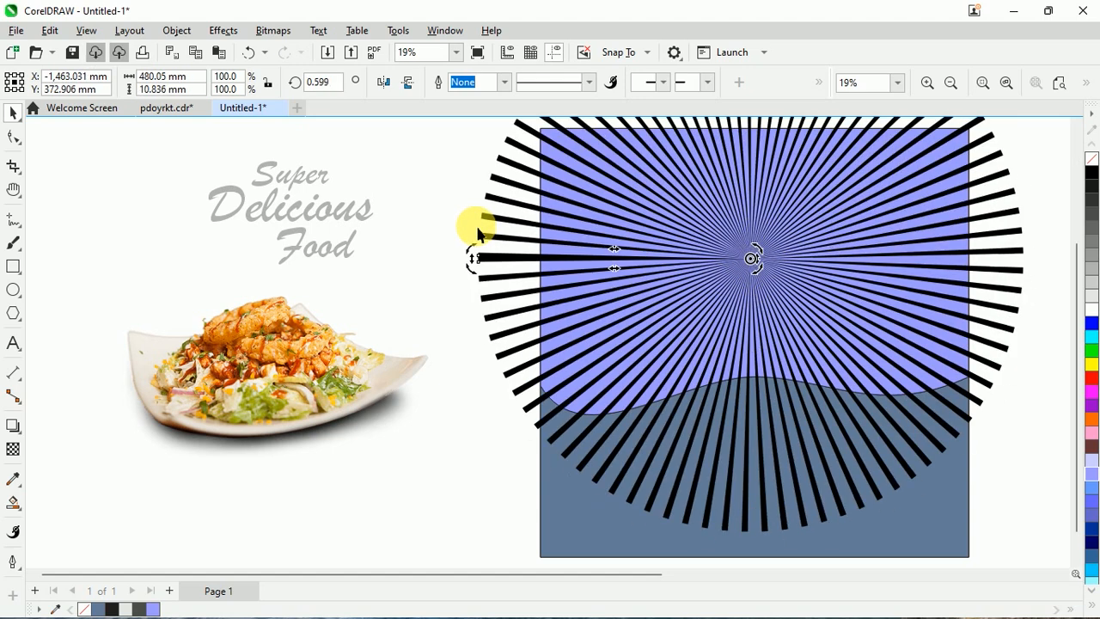
Select all the rays around the centre, shift the burst to the right over the square, and group them
scroll(481, 225, "down", 2)
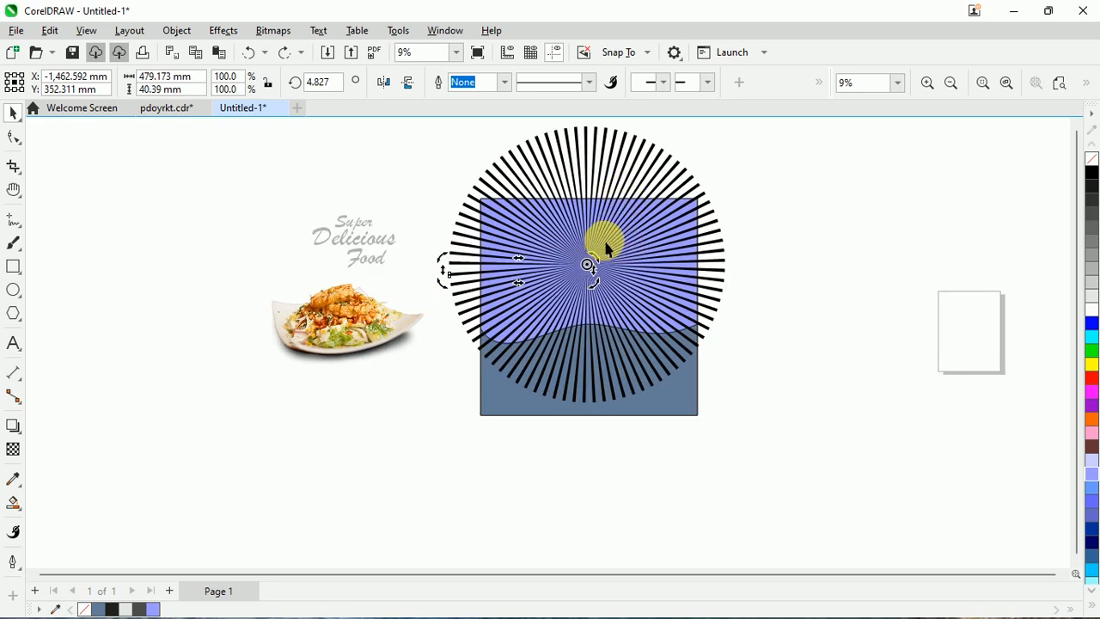
left_click(751, 209)
scroll(700, 244, "down", 1)
mouse_move(751, 108)
left_mouse_down()
mouse_move(753, 146)
mouse_move(716, 181)
mouse_move(746, 96)
mouse_move(751, 153)
mouse_move(769, 117)
mouse_move(753, 123)
left_mouse_up()
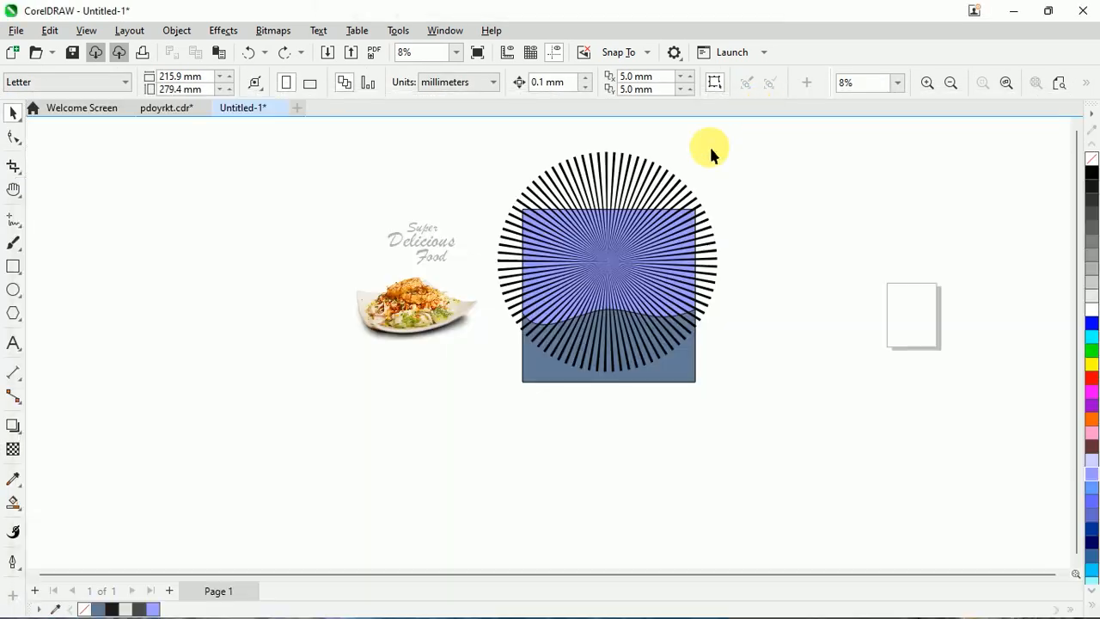
scroll(768, 155, "up", 1)
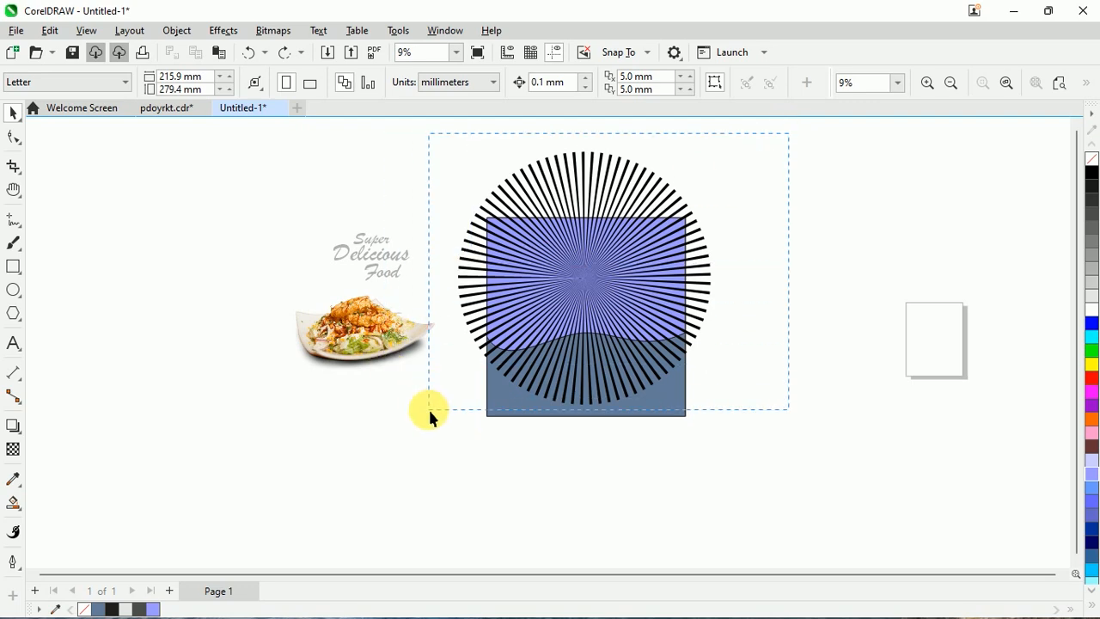
left_click(597, 292)
scroll(651, 226, "up", 2)
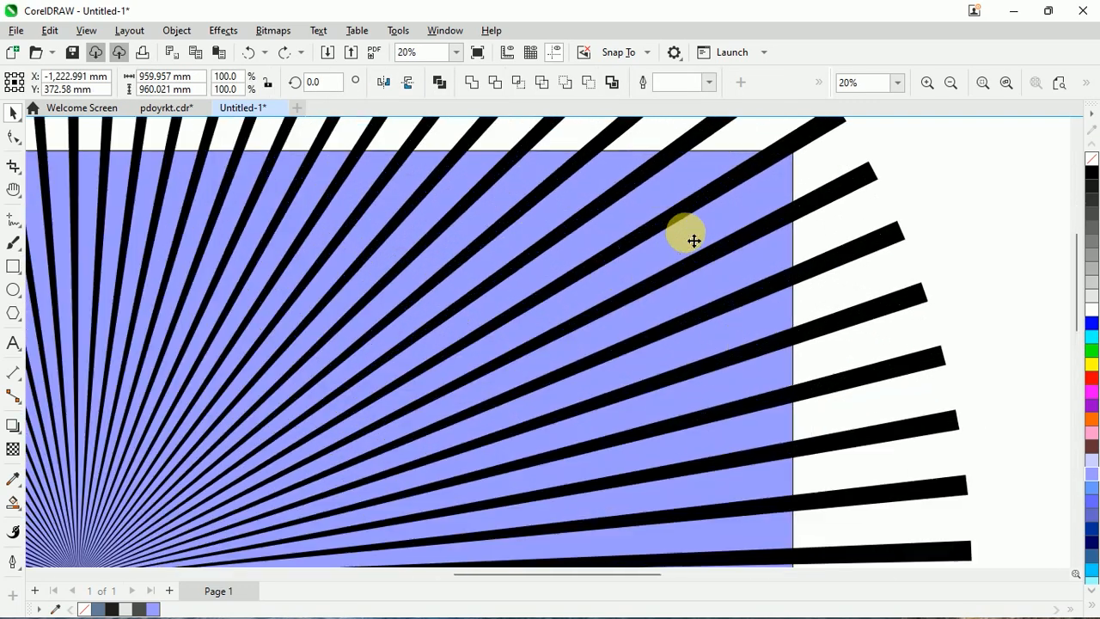
scroll(694, 240, "up", 5)
scroll(727, 254, "down", 7)
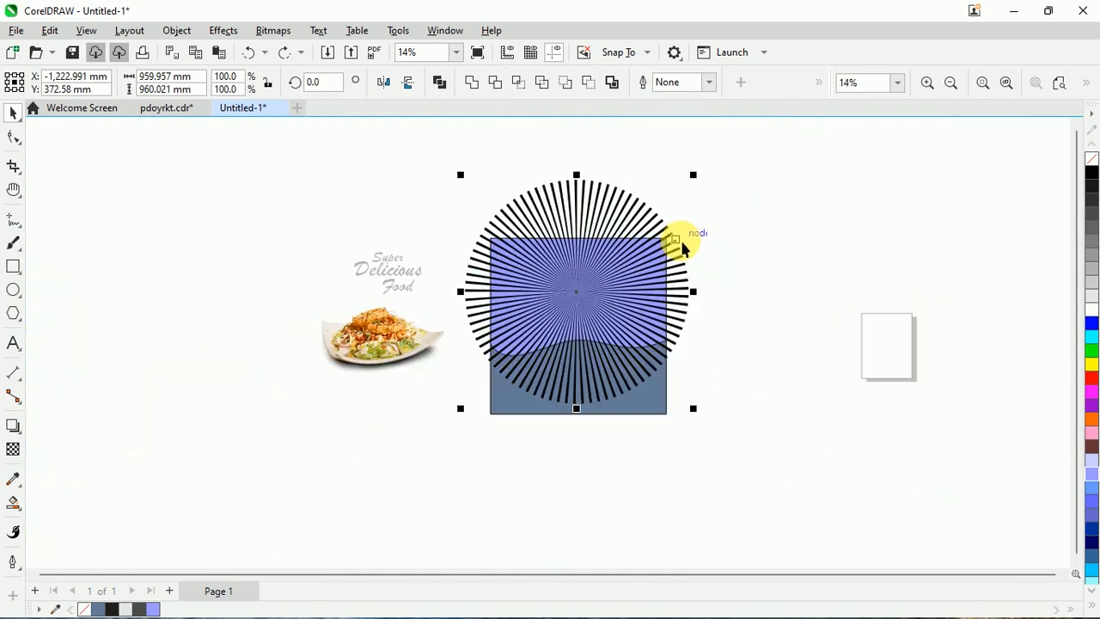
right_click(699, 266)
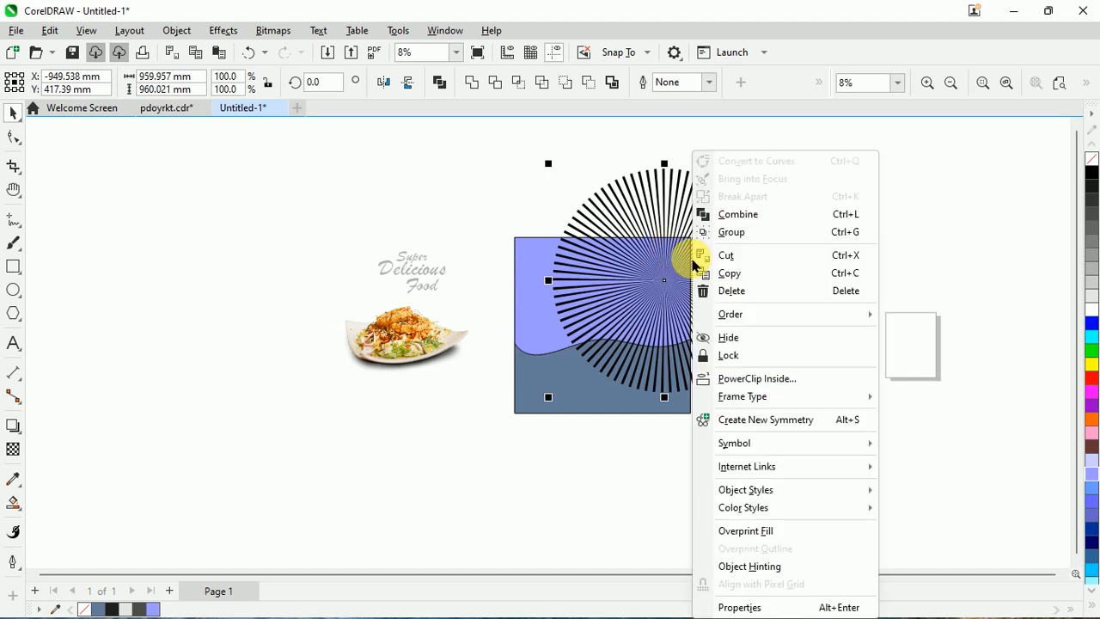
left_click(814, 232)
Fill the grouped rays with 20% Black and the upper wavy section with a dark slate colour
scroll(726, 211, "up", 3)
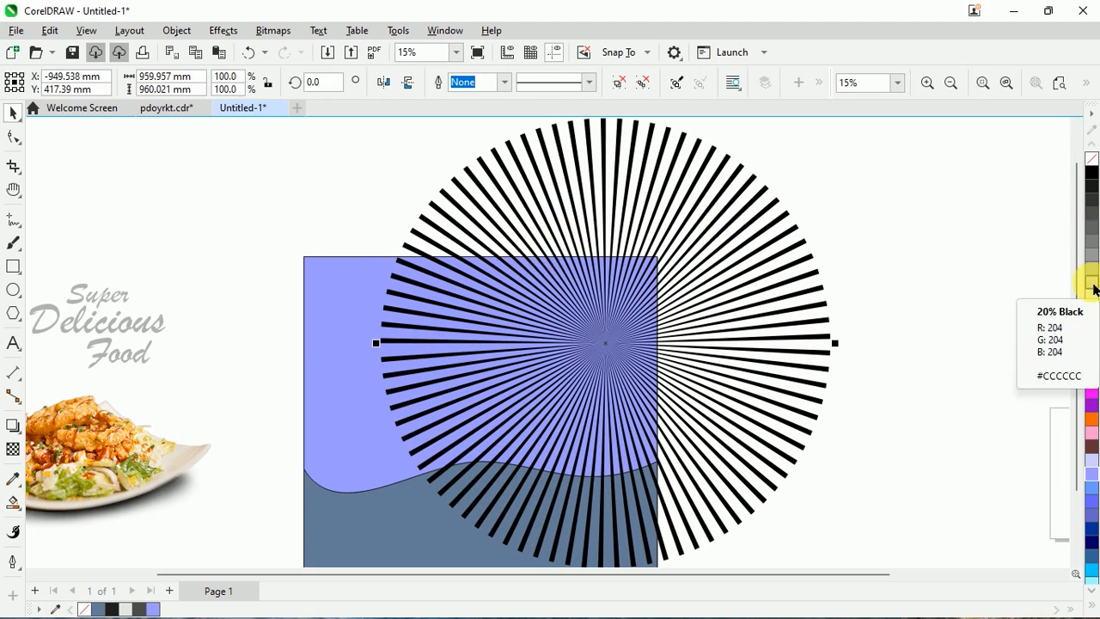
left_click(1091, 289)
left_click(892, 275)
scroll(892, 275, "down", 2)
scroll(692, 242, "up", 1)
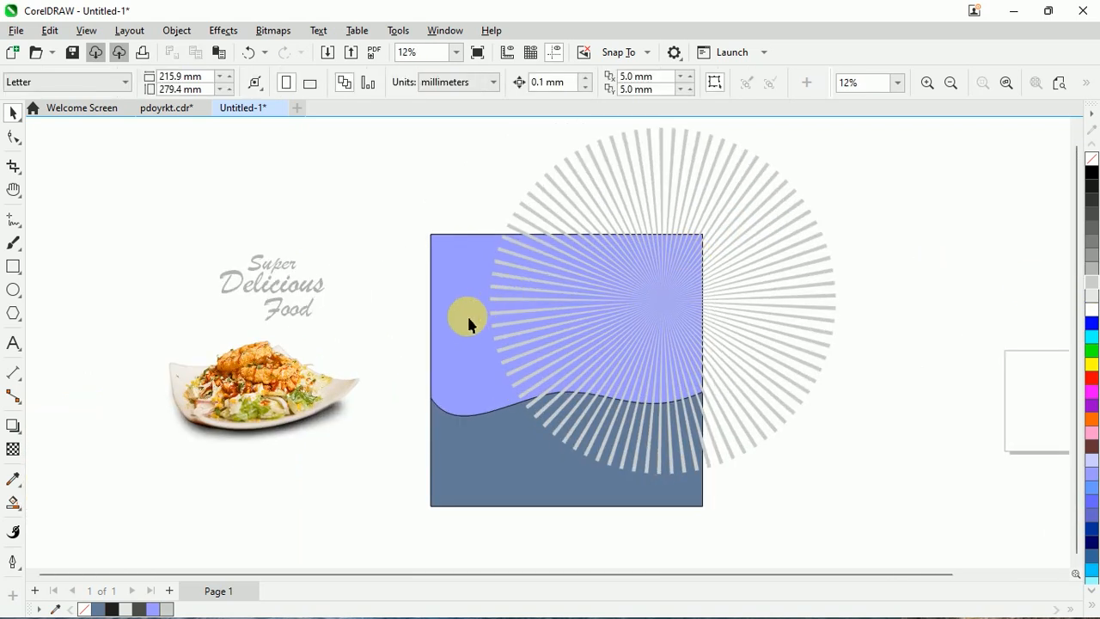
left_click(447, 325)
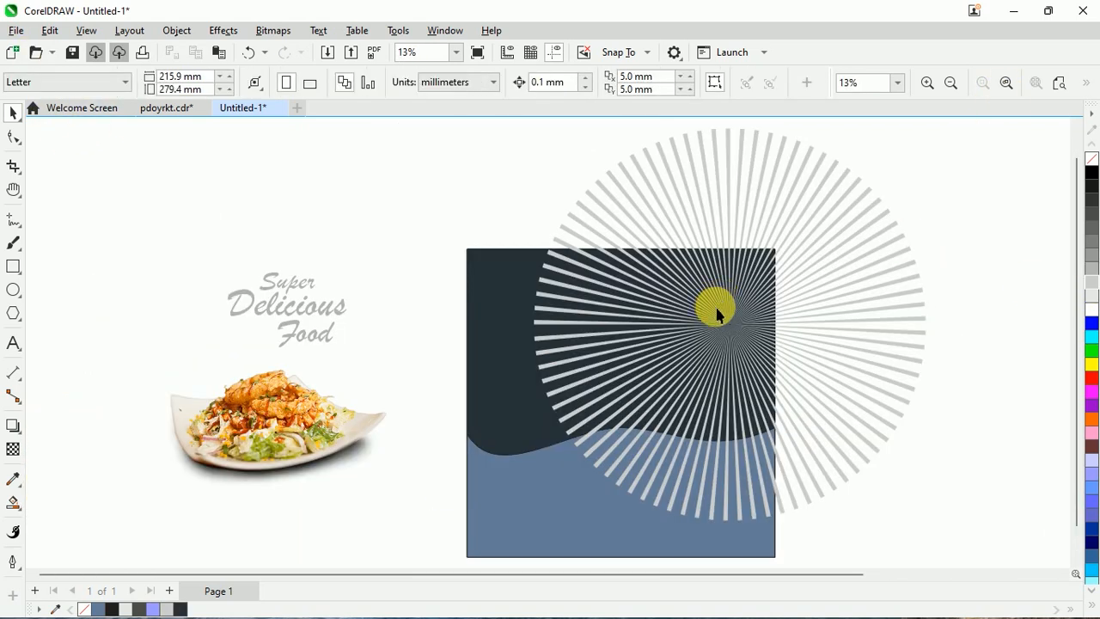
PowerClip the grouped rays inside the upper wavy section
left_click_drag(717, 314, 746, 304)
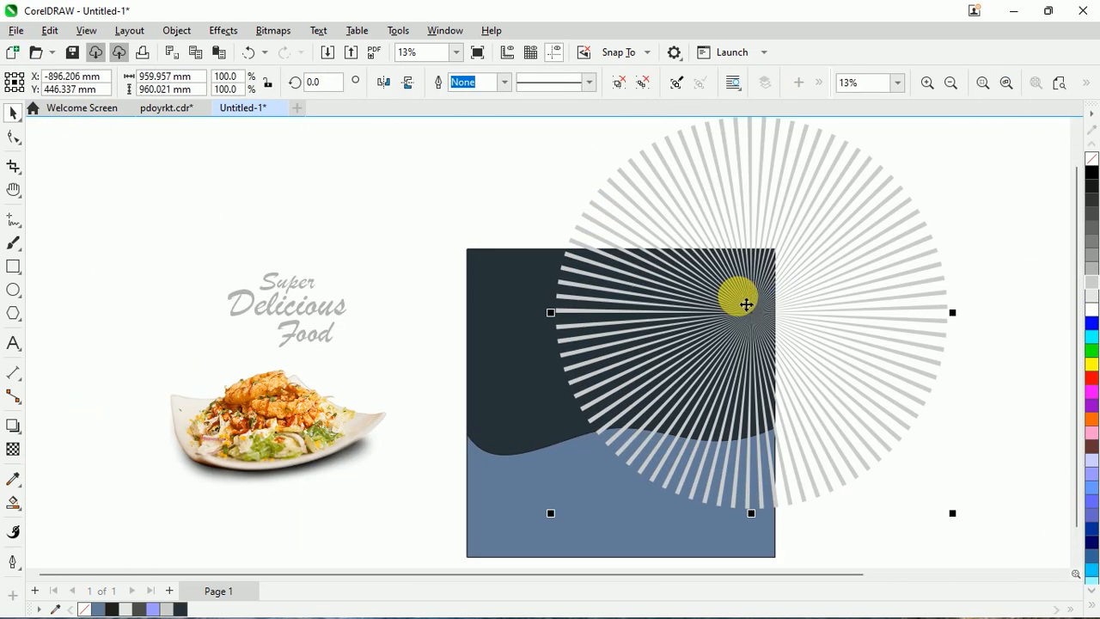
right_click(742, 306)
left_click(779, 340)
left_click(487, 352)
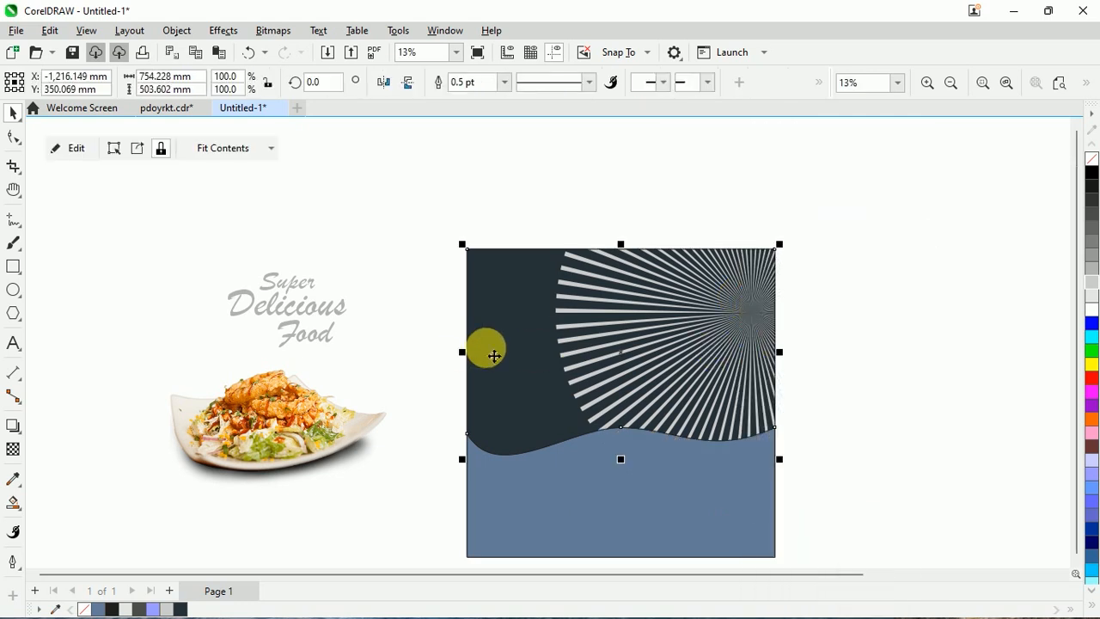
Centre the clipped rays horizontally in the upper section, scaled to about 932 mm wide, and remove the section's outline
left_click(59, 150)
left_click(533, 292)
left_click(71, 147)
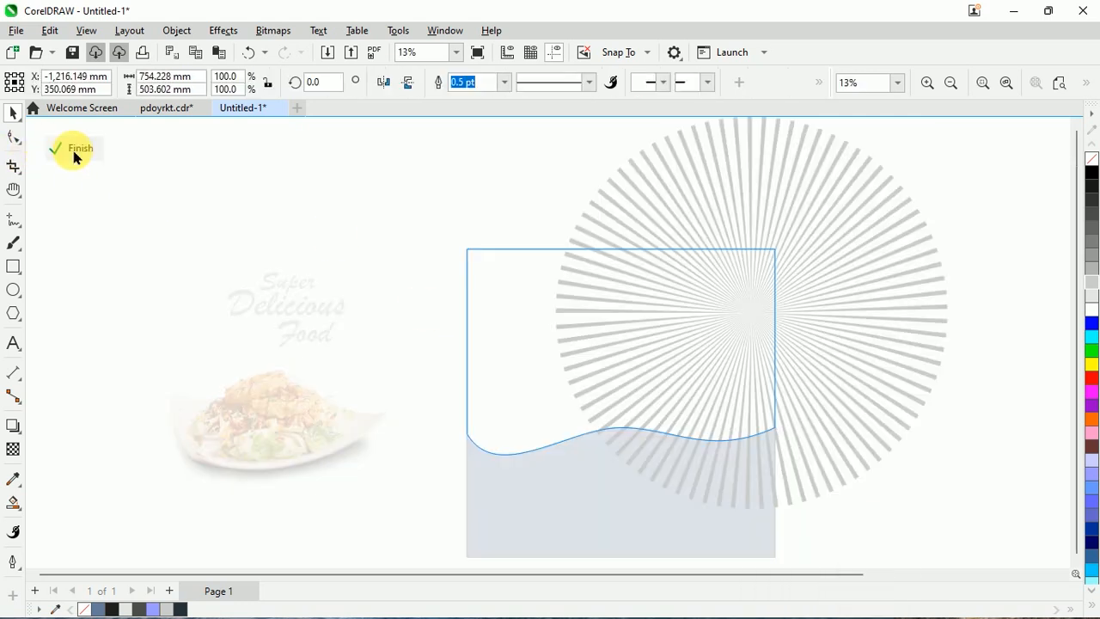
left_click(734, 318)
left_click_drag(735, 318, 625, 347)
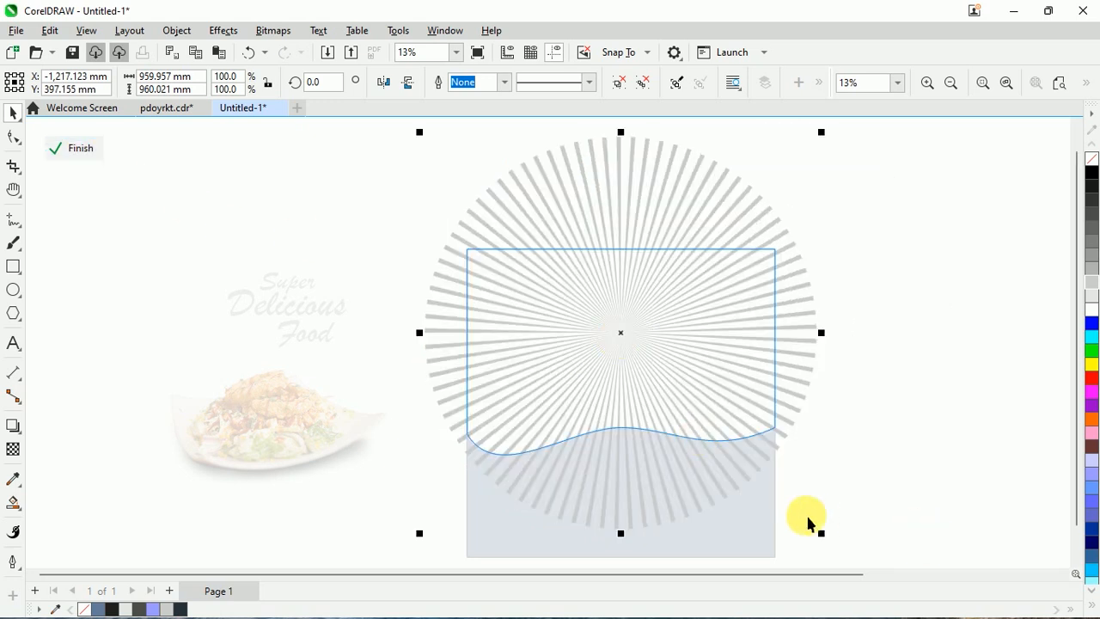
mouse_move(821, 534)
left_mouse_down()
mouse_move(817, 523)
mouse_move(834, 532)
left_mouse_up()
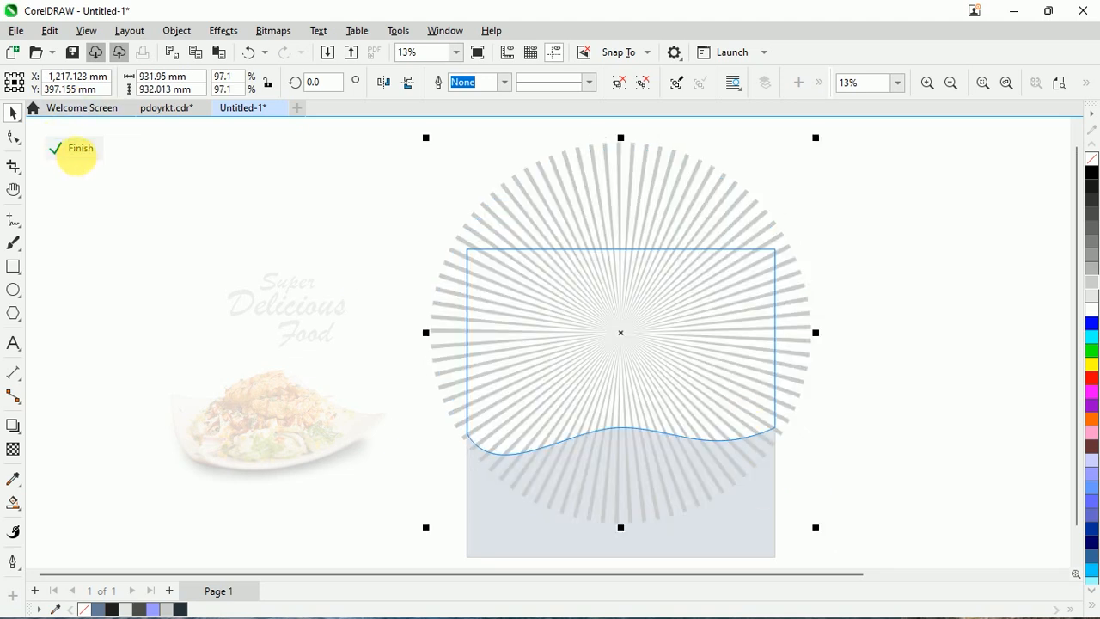
left_click(60, 148)
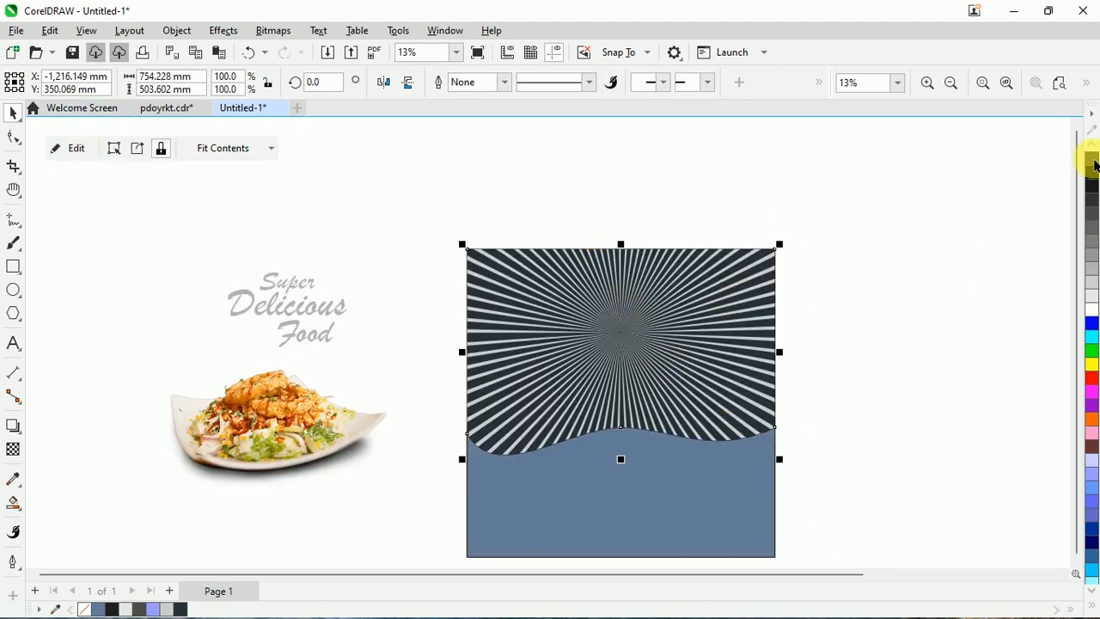
left_click(920, 269)
scroll(627, 332, "up", 1)
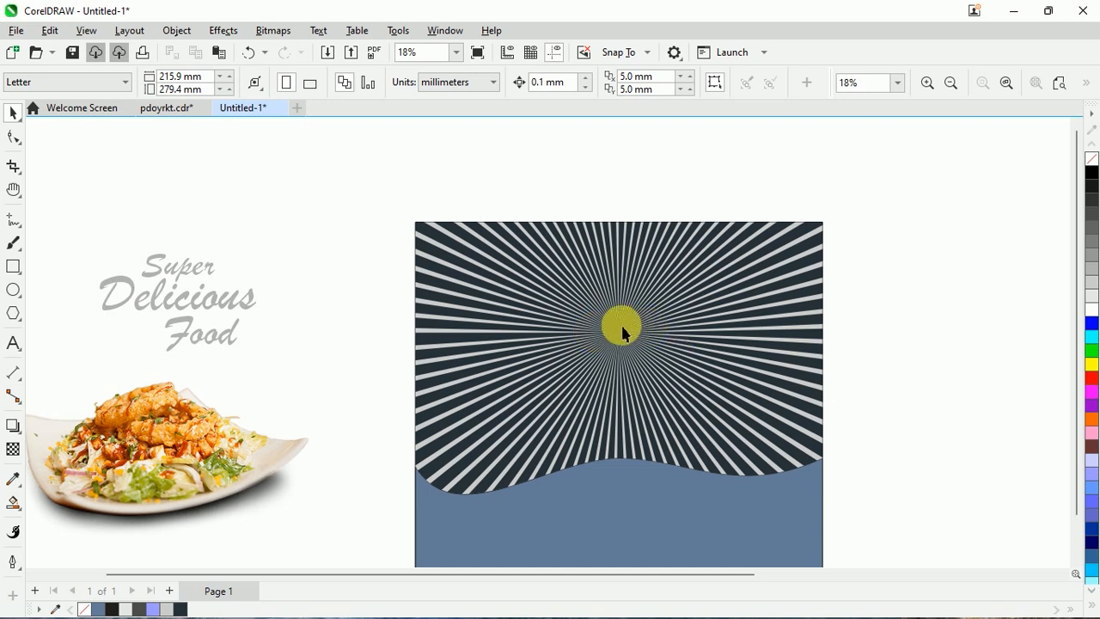
Apply a uniform transparency of 70 to the rays clipped inside the upper section
scroll(596, 324, "down", 2)
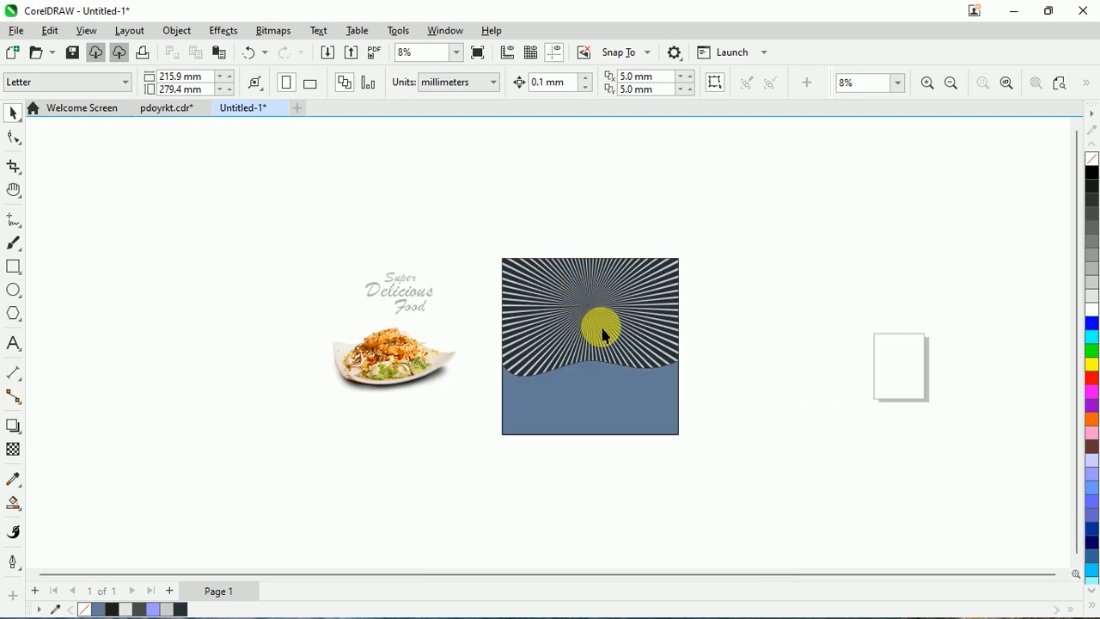
scroll(570, 317, "up", 2)
left_click(570, 317)
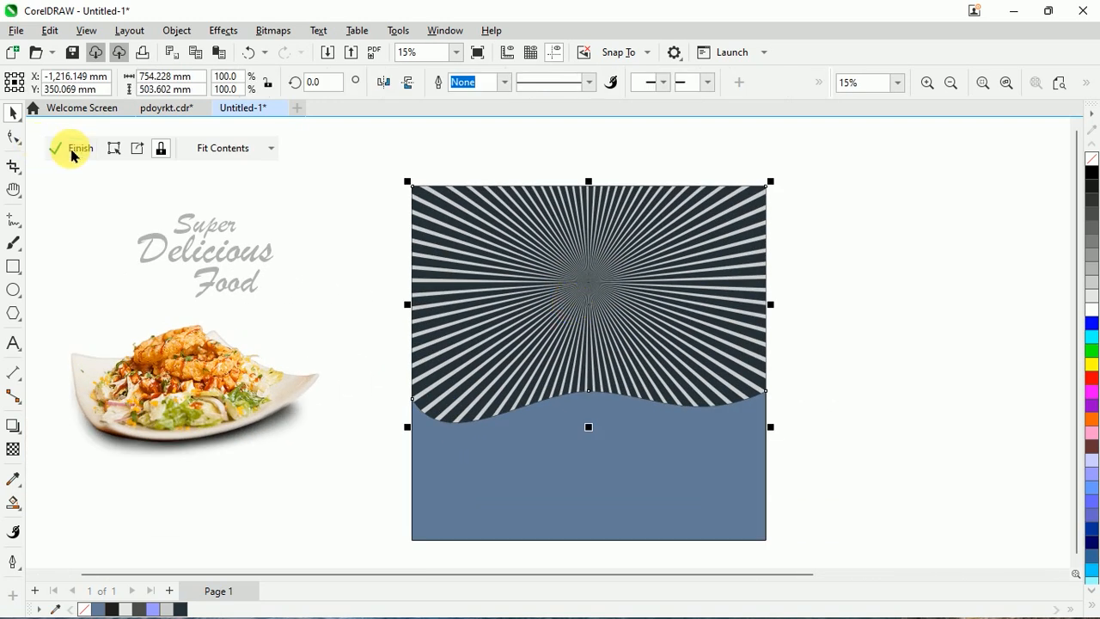
left_click(71, 150)
left_click(16, 452)
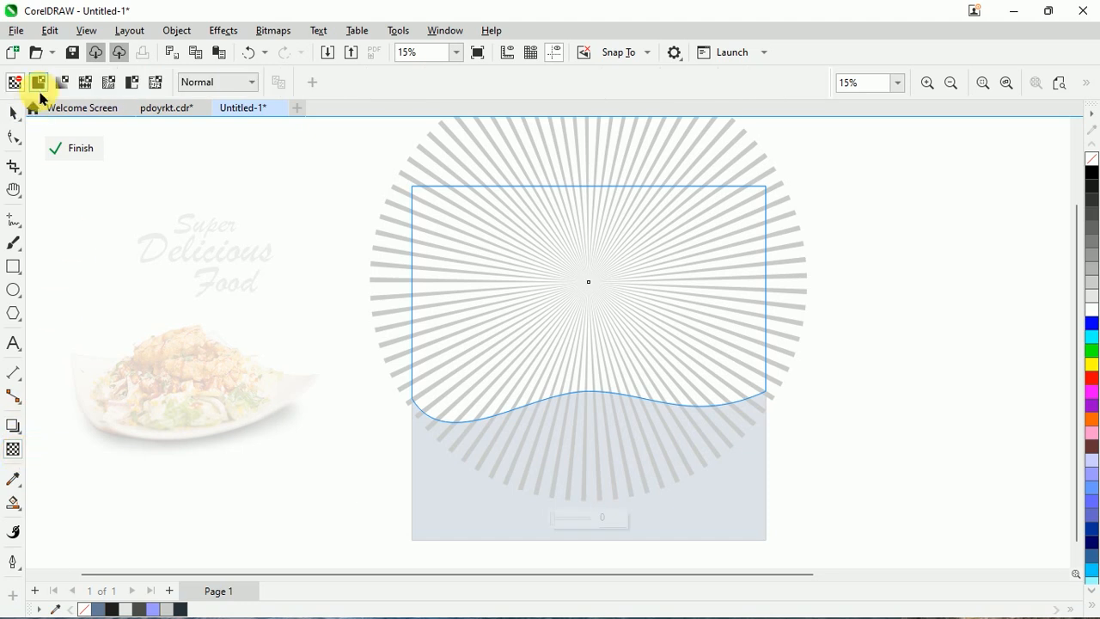
left_click(38, 82)
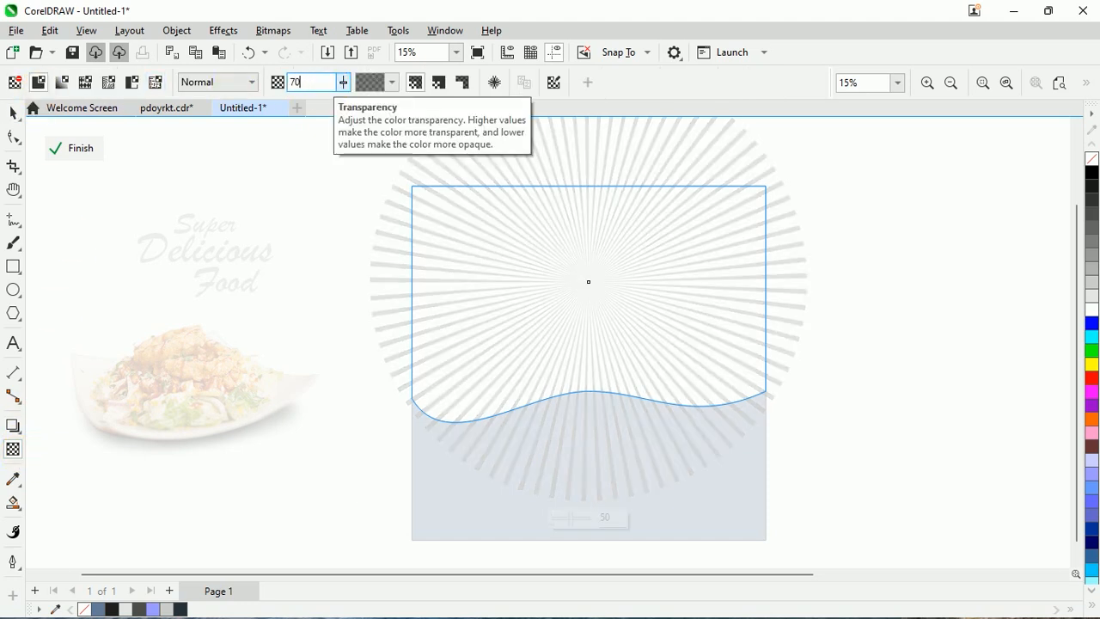
left_click(69, 148)
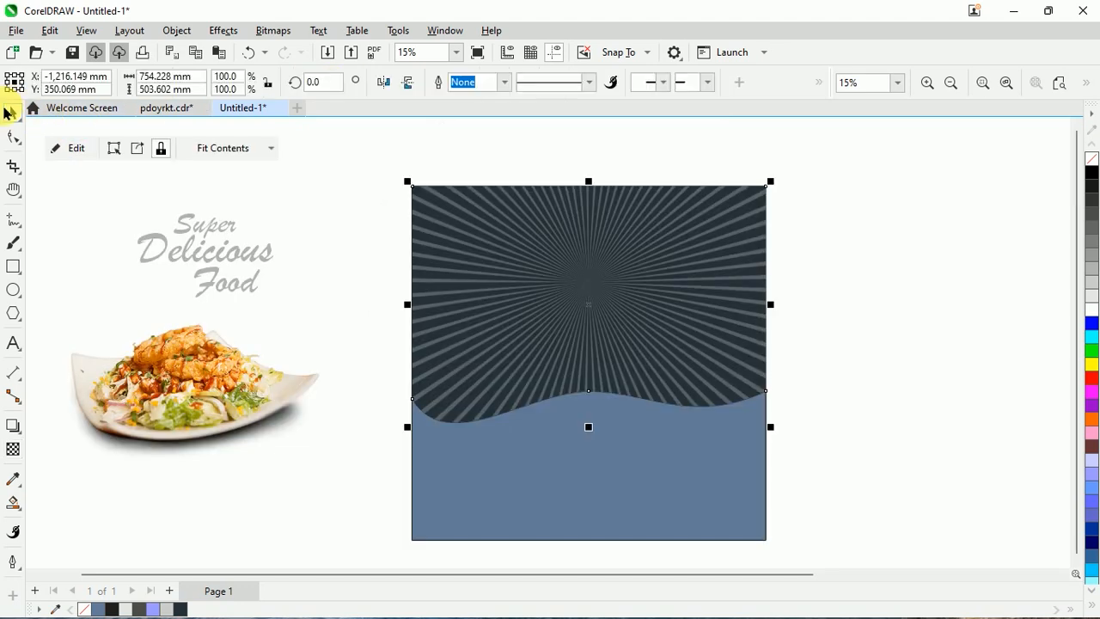
left_click(815, 261)
scroll(553, 244, "up", 1)
scroll(552, 245, "down", 1)
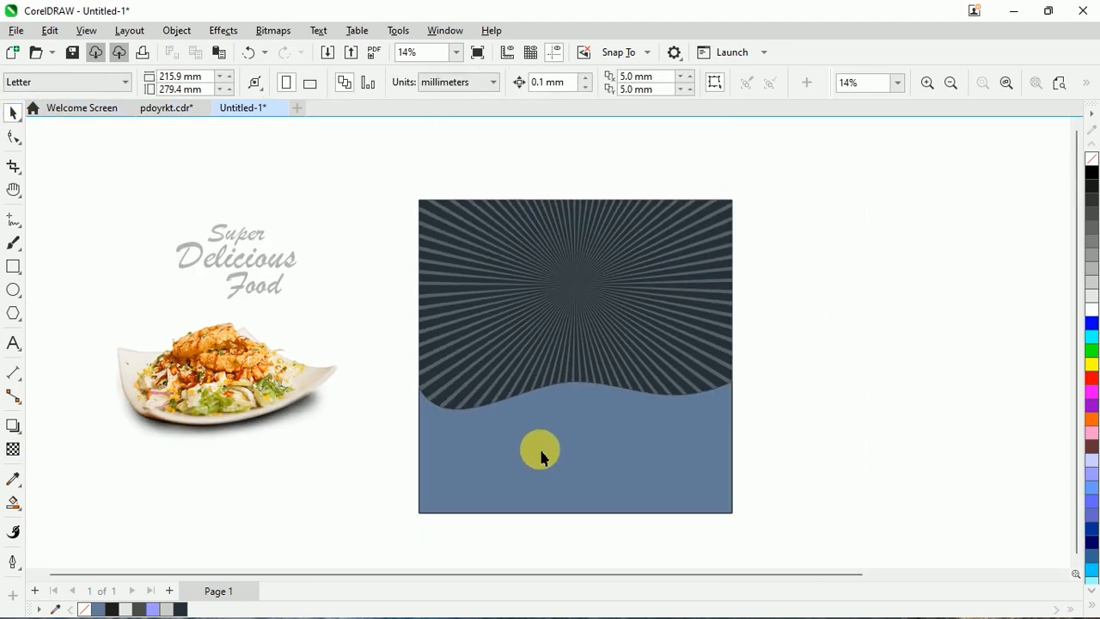
Fill the lower wavy section with white
double_click(542, 454)
left_click(14, 111)
left_click(1091, 310)
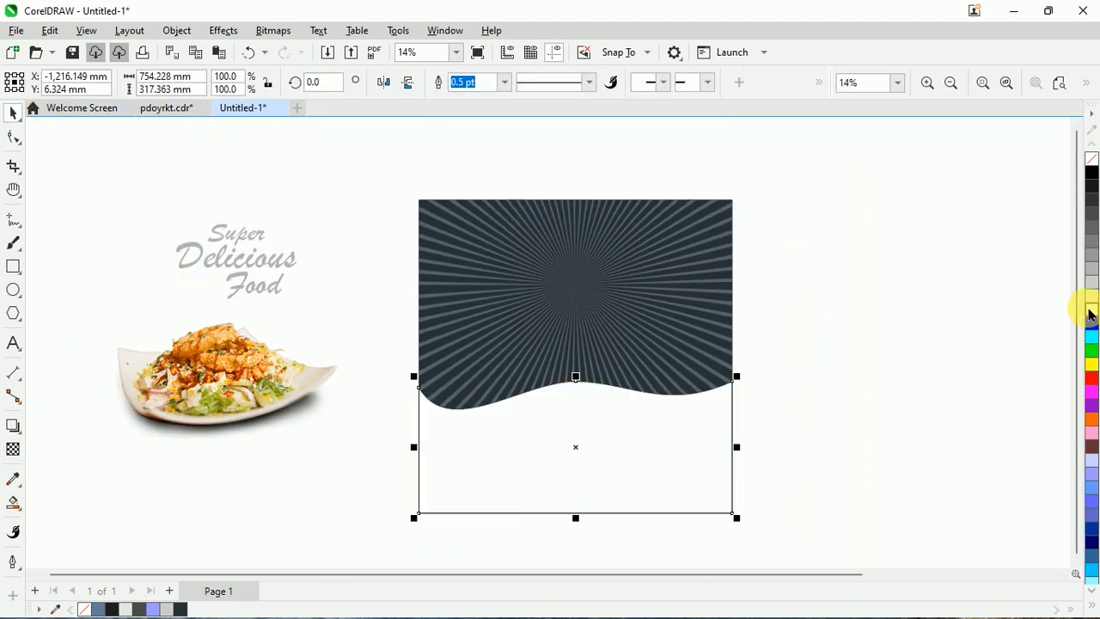
left_click(659, 455)
Move the dish image onto the poster over the wavy edge and centre it horizontally on the white section
left_click(228, 378)
left_click_drag(227, 385, 563, 413)
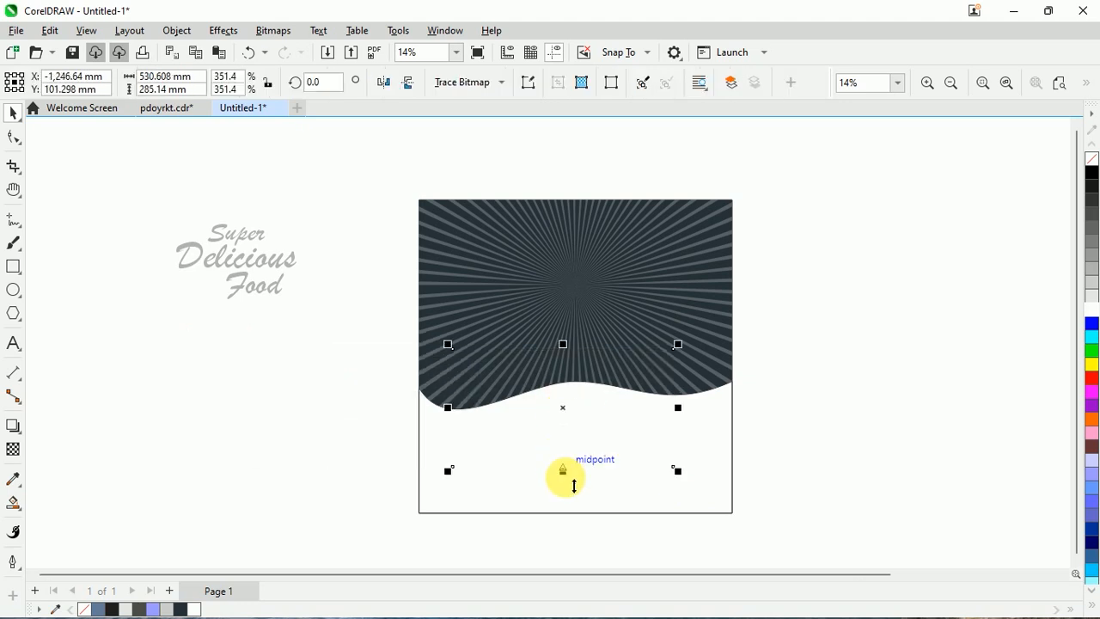
left_click(572, 497)
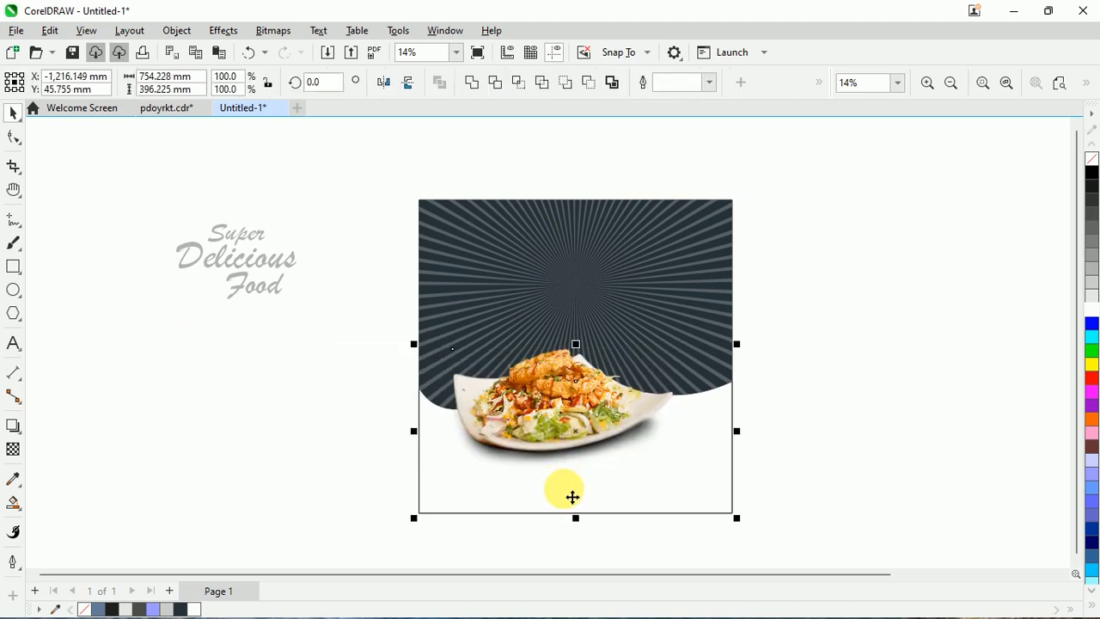
left_click(840, 414)
scroll(560, 411, "up", 2)
Enlarge the dish image proportionally from its centre to about 605 mm wide
left_click(563, 410)
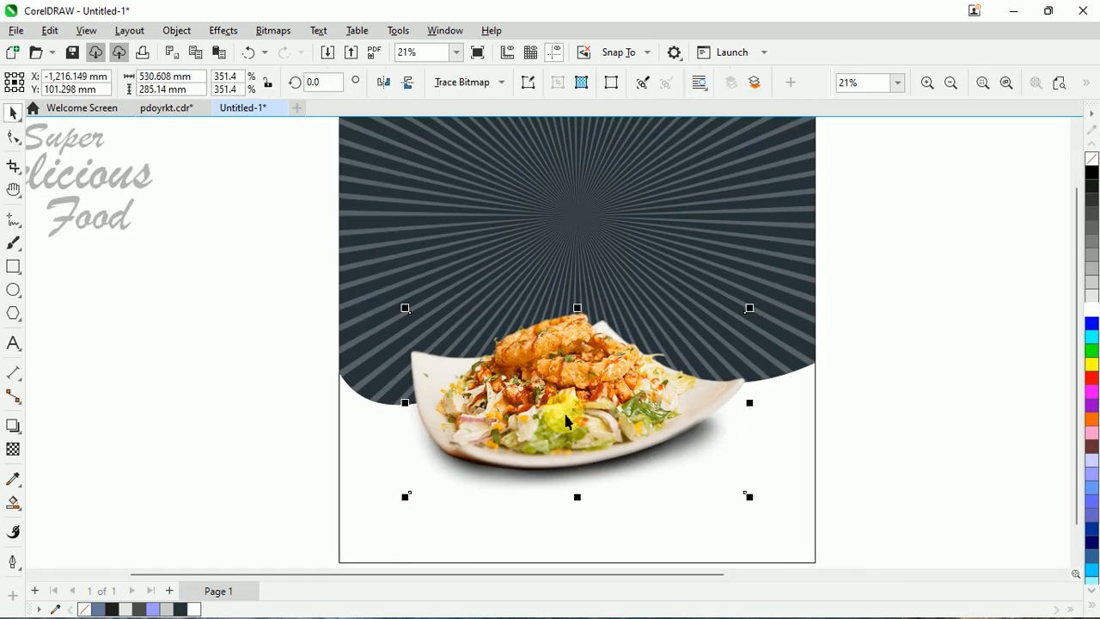
left_click_drag(763, 509, 776, 518)
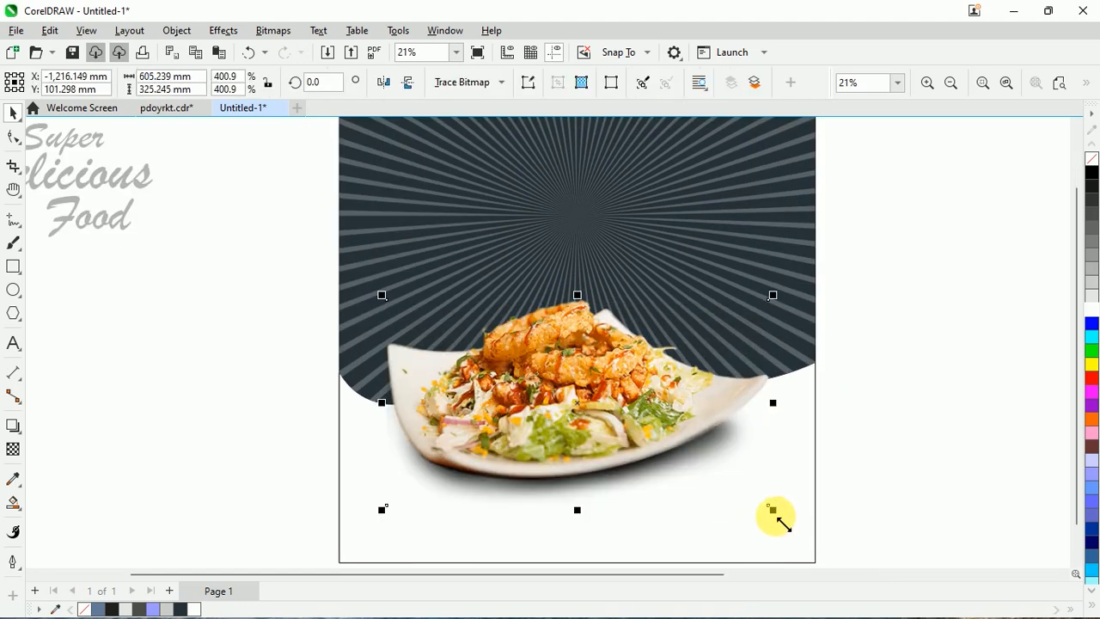
left_click(625, 404)
mouse_move(775, 293)
left_mouse_down()
mouse_move(791, 305)
mouse_move(792, 288)
left_mouse_up()
Place the "Super Delicious Food" title on the rays above the dish and colour it white
left_click(891, 279)
scroll(604, 350, "down", 2)
scroll(605, 344, "up", 1)
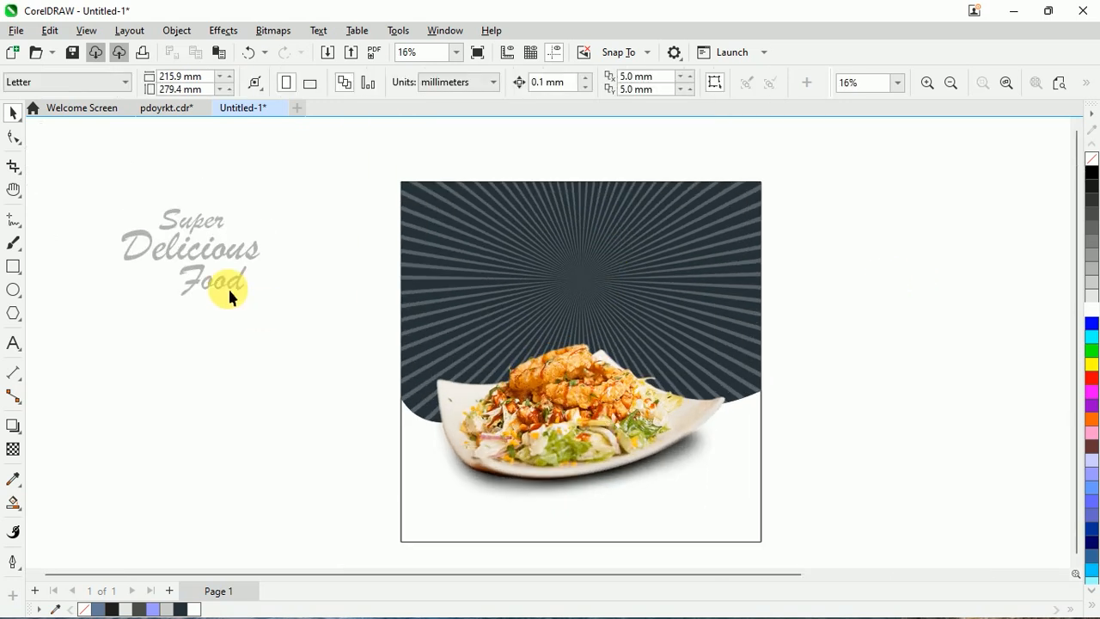
left_click_drag(212, 271, 581, 277)
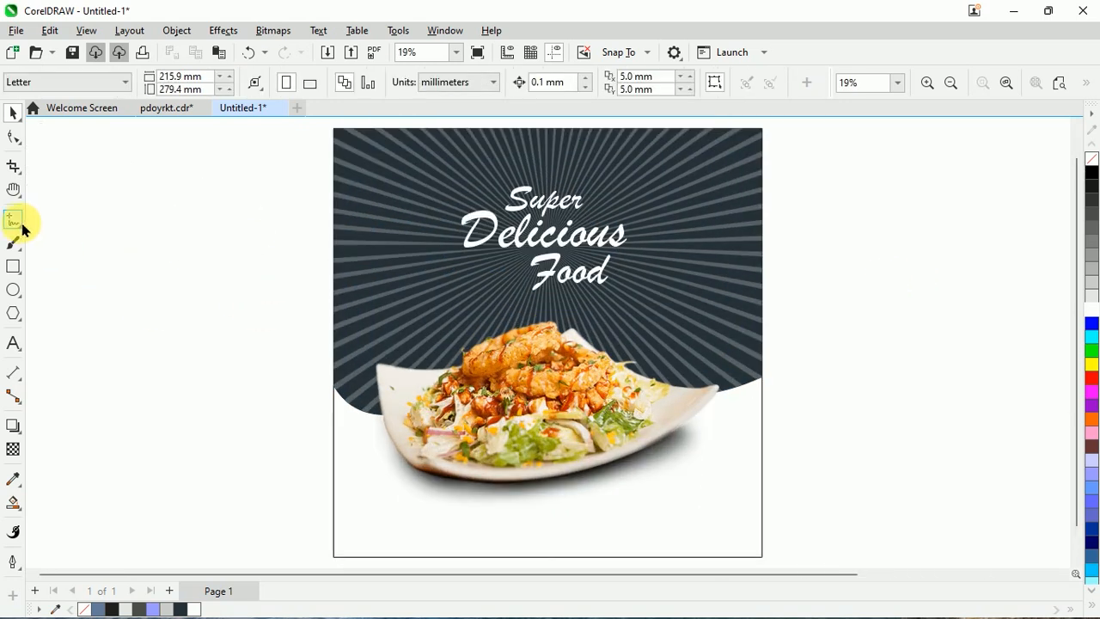
Draw a freehand curve about 76 mm wide and 191 mm high from beside the title to the dish, with a white 3.0 pt outline
left_click(20, 223)
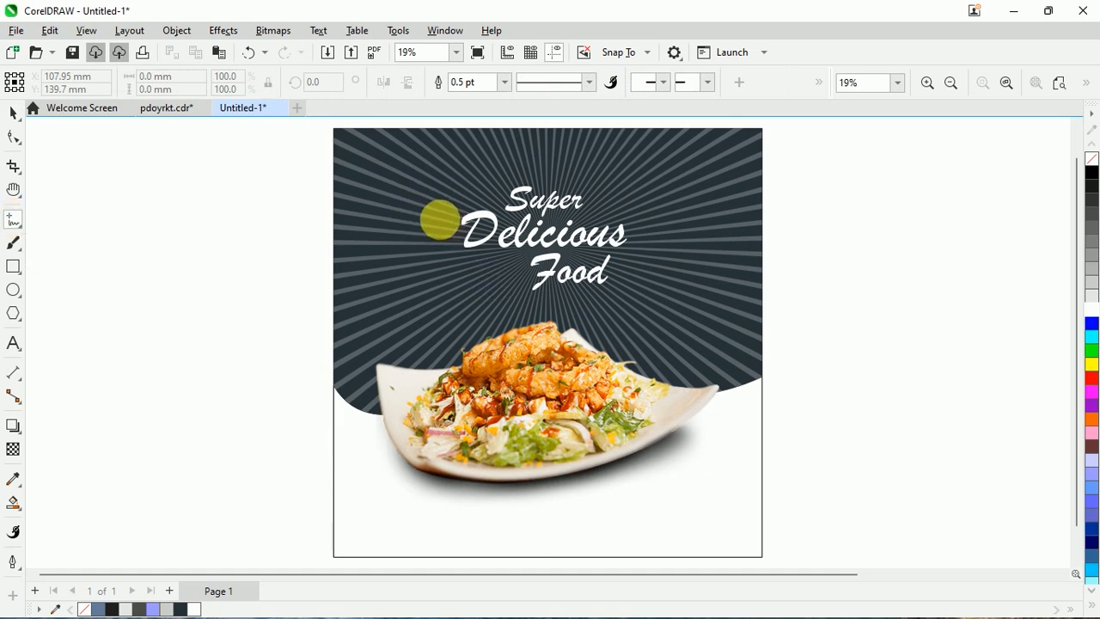
left_click_drag(453, 285, 470, 311)
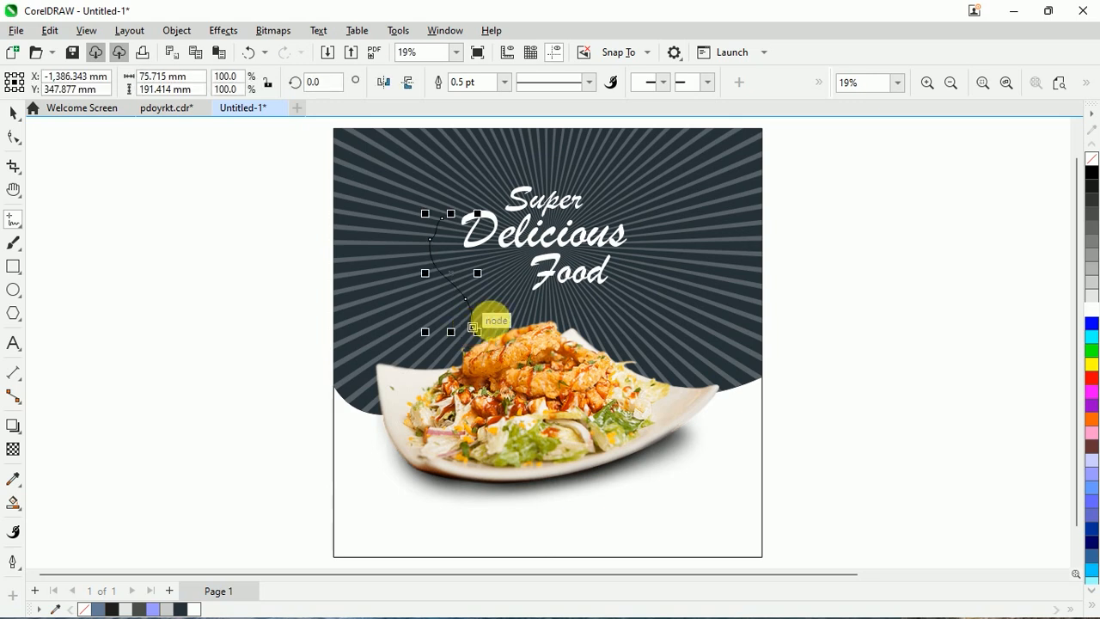
scroll(464, 222, "up", 2)
left_click(504, 81)
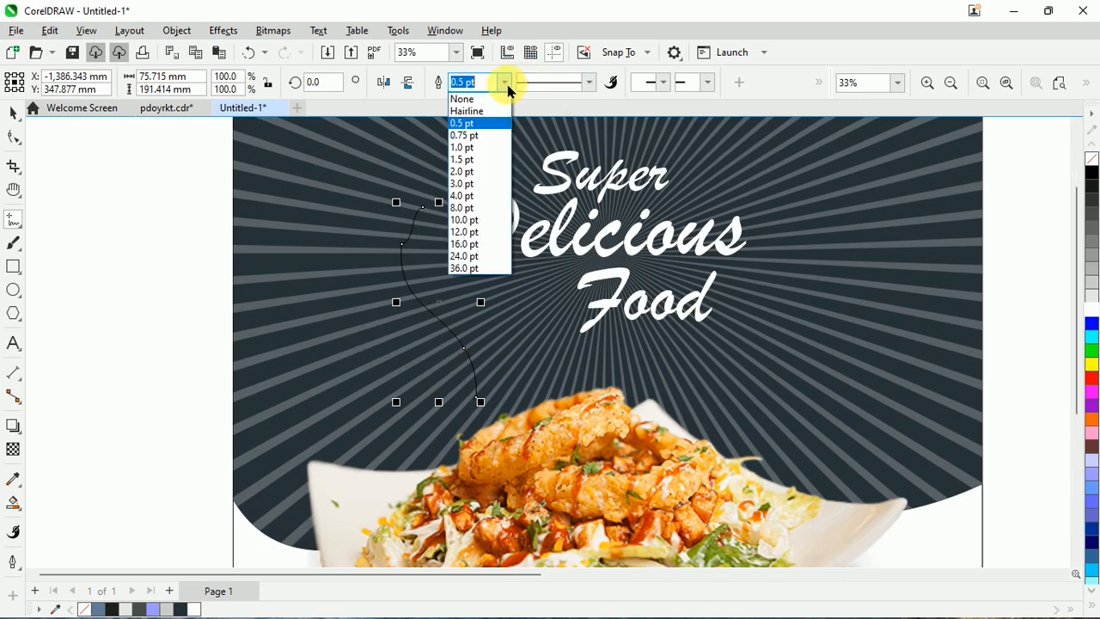
left_click(494, 189)
left_click(1091, 325)
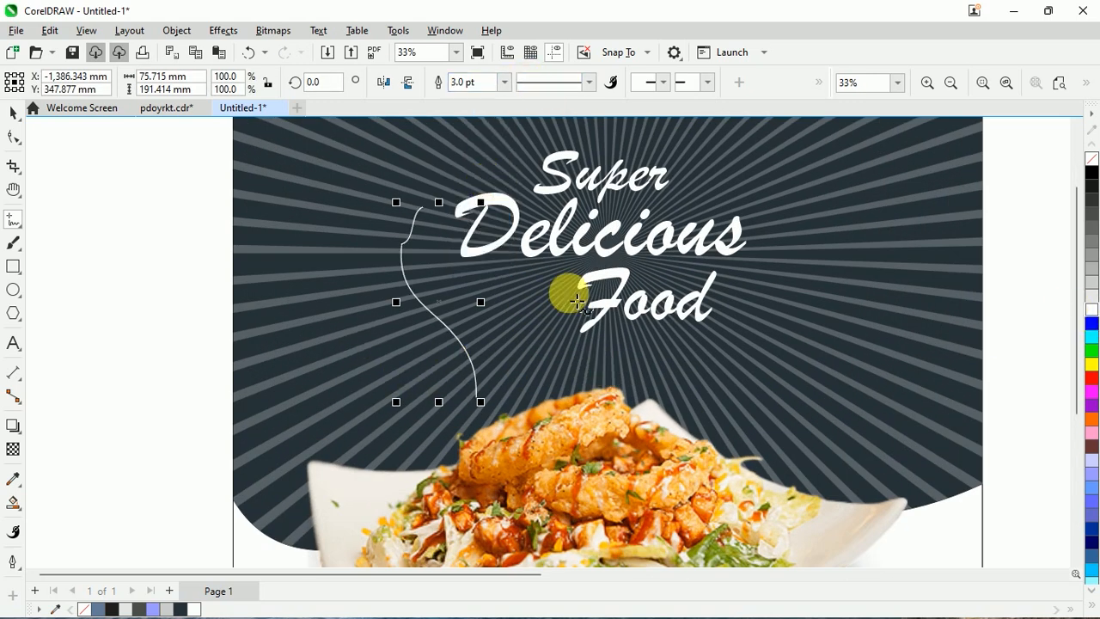
Delete the curve's intermediate nodes, then adjust its lower end and both control handles into a smooth S-shape
left_click(14, 136)
left_click(404, 243)
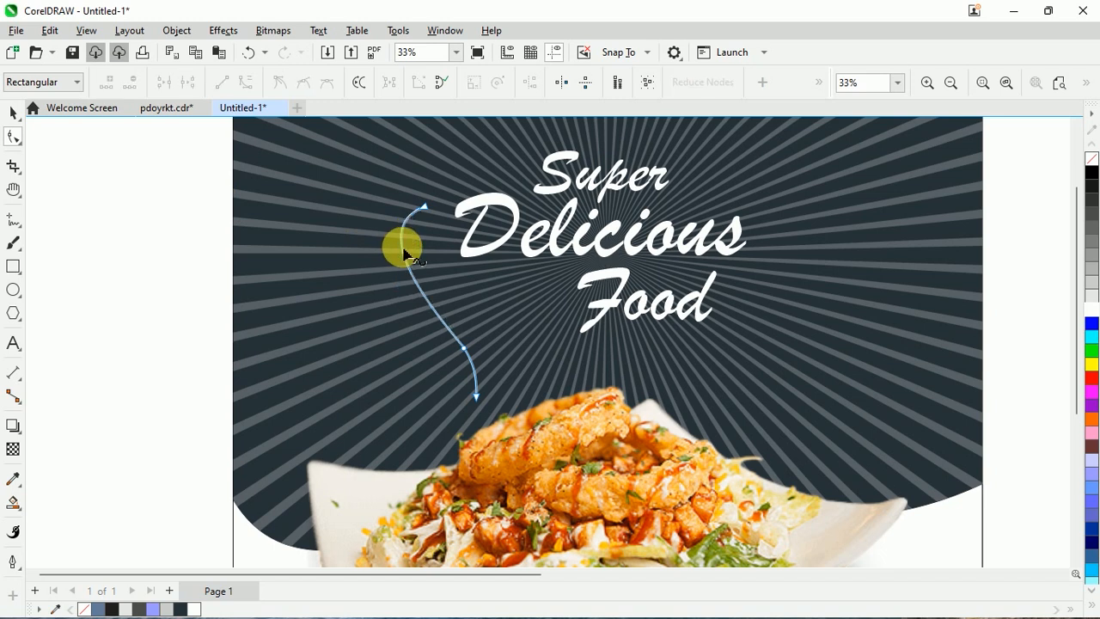
left_click(466, 351)
left_click(474, 393)
left_click_drag(477, 397, 473, 417)
left_click_drag(473, 342, 510, 315)
left_click_drag(349, 238, 363, 308)
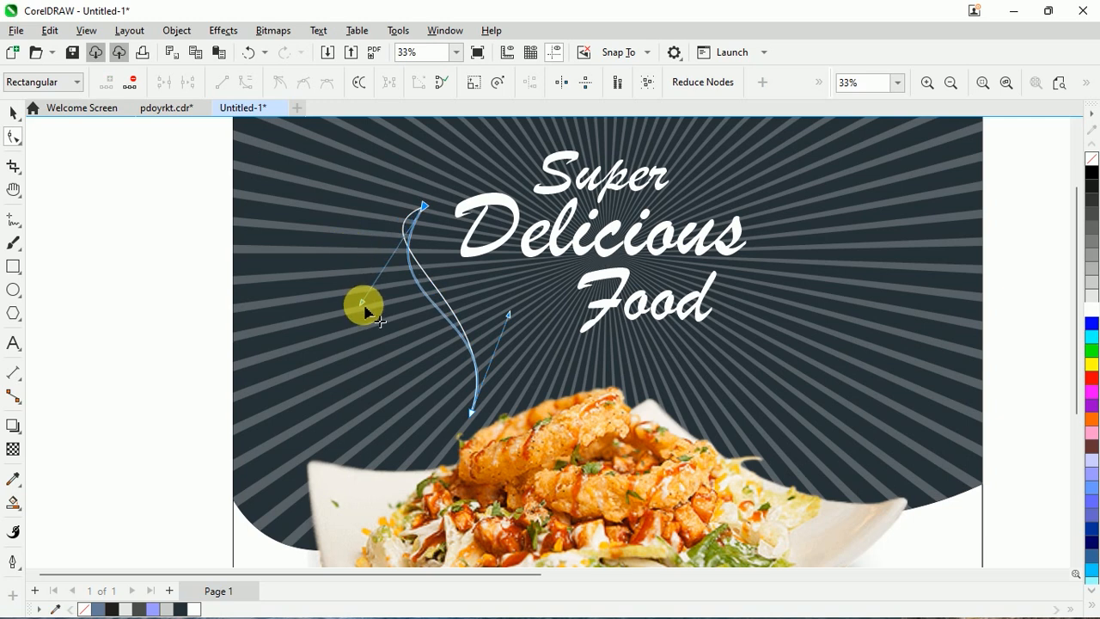
Lower the curve's upper end node and adjust its control handle to smooth the upper bend of the S-shape
left_click_drag(423, 208, 427, 231)
left_click_drag(366, 319, 353, 303)
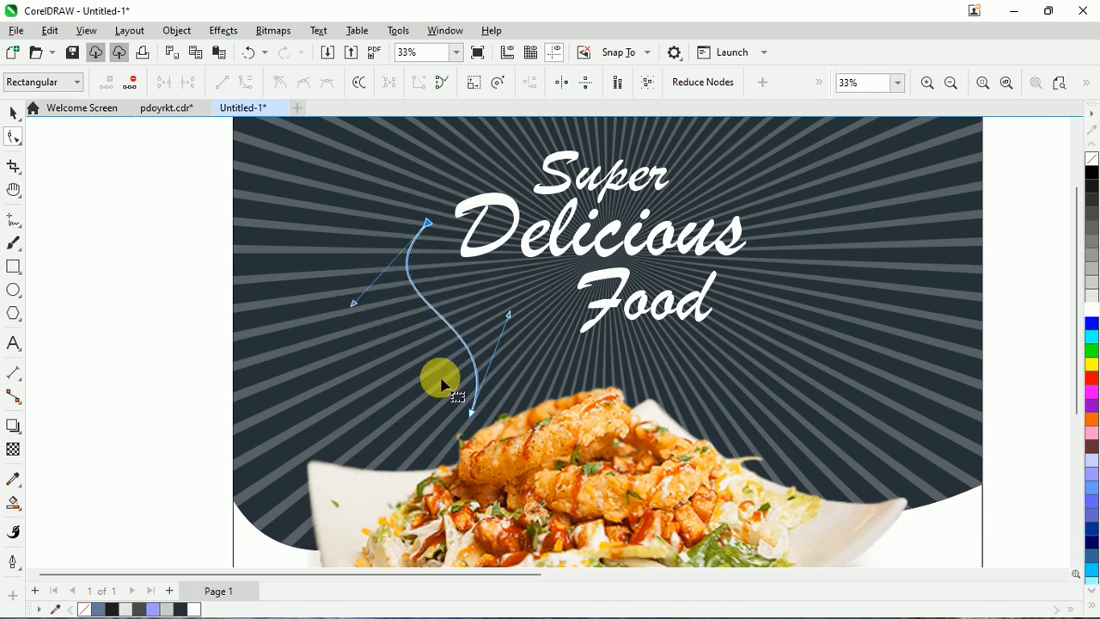
left_click(14, 112)
scroll(307, 253, "down", 1)
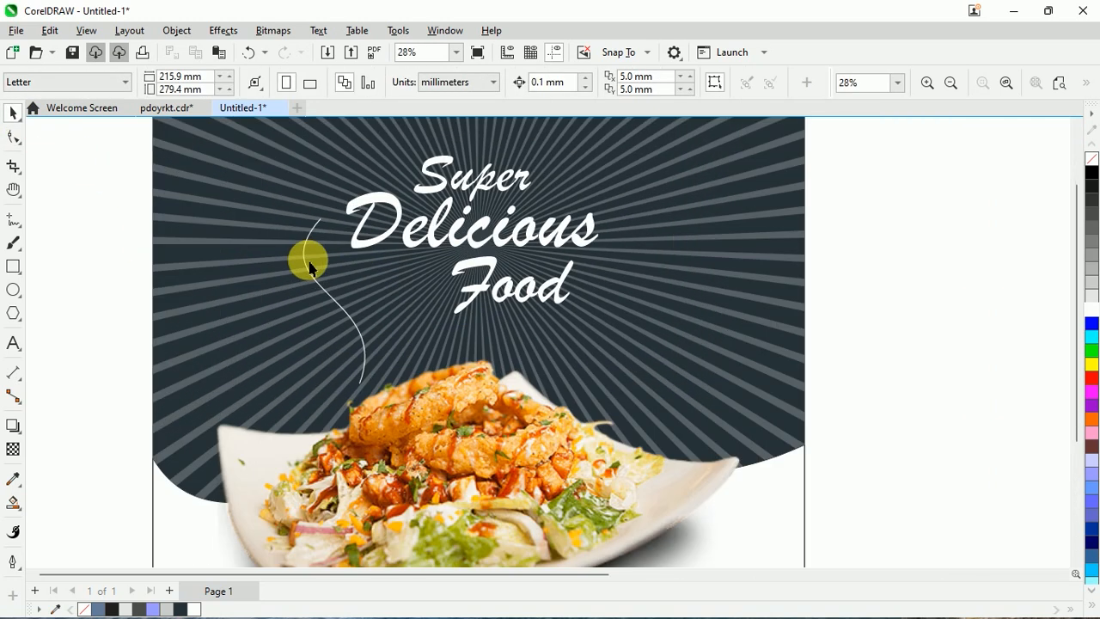
left_click(307, 256)
Draw a straight stroke about 5 mm wide and 16 mm high down from the curve's upper tip, with a white 1.5 pt outline
scroll(329, 241, "up", 3)
scroll(382, 204, "down", 1)
scroll(381, 204, "up", 1)
left_click(14, 219)
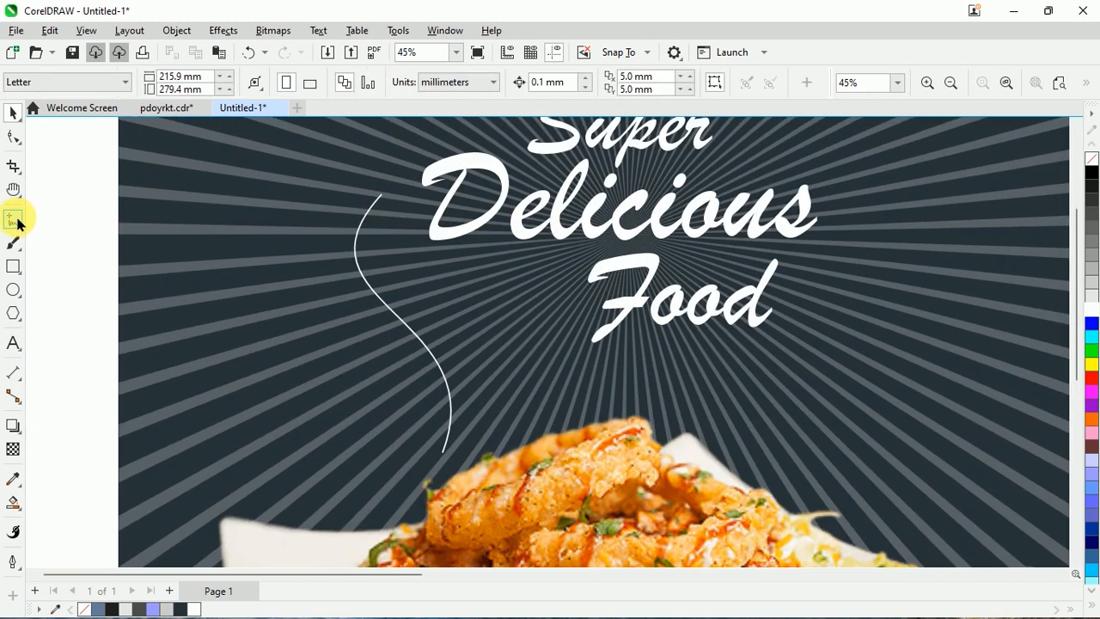
left_click(375, 217)
scroll(373, 199, "up", 3)
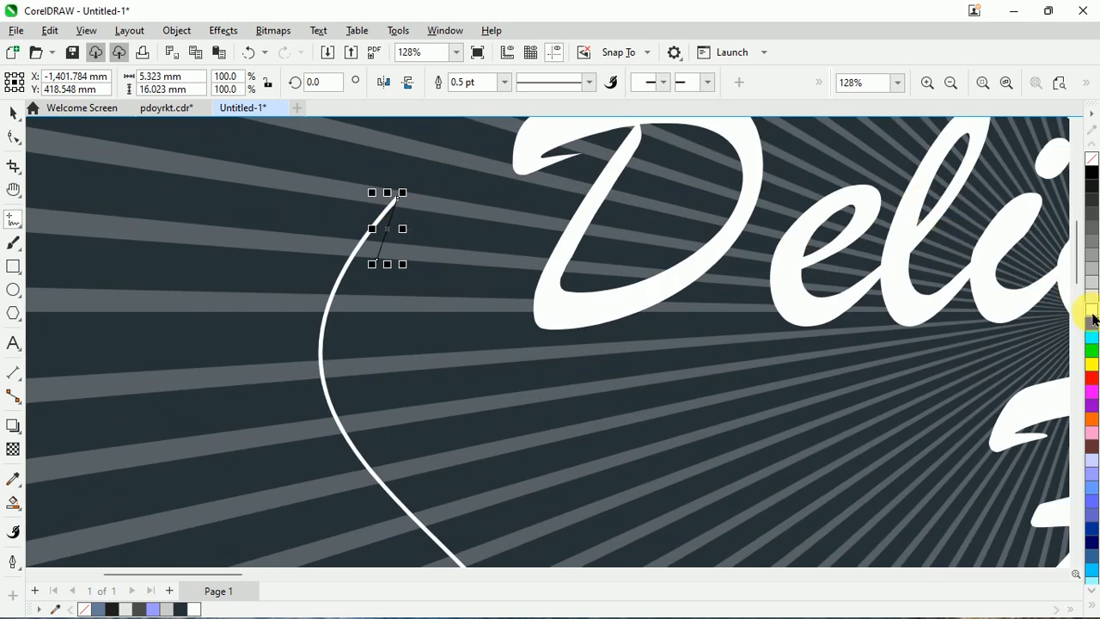
left_click(504, 81)
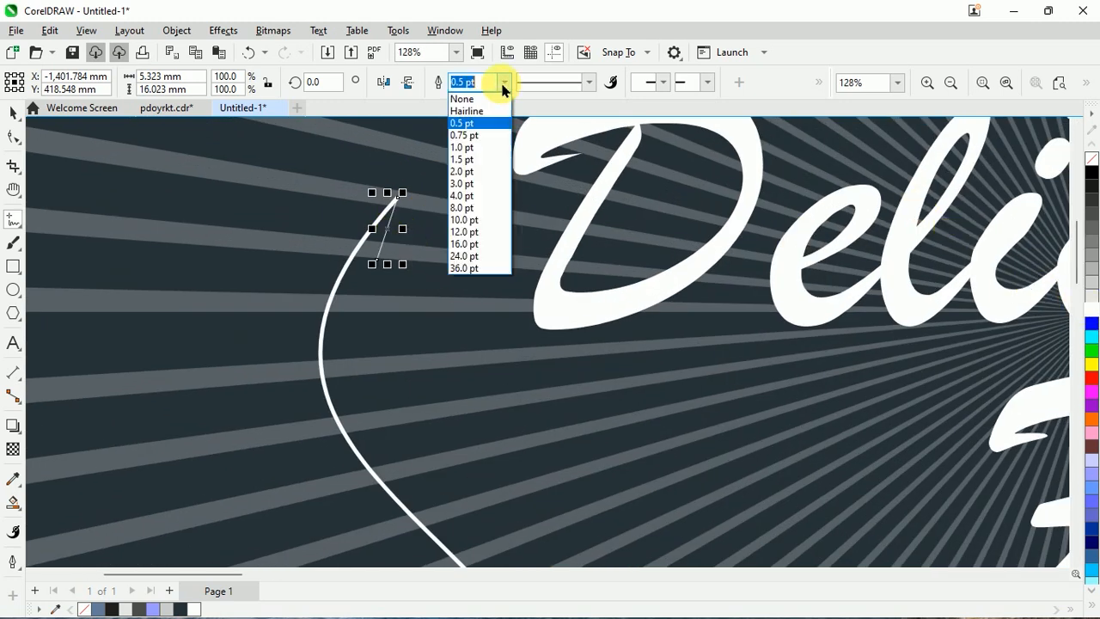
left_click(487, 162)
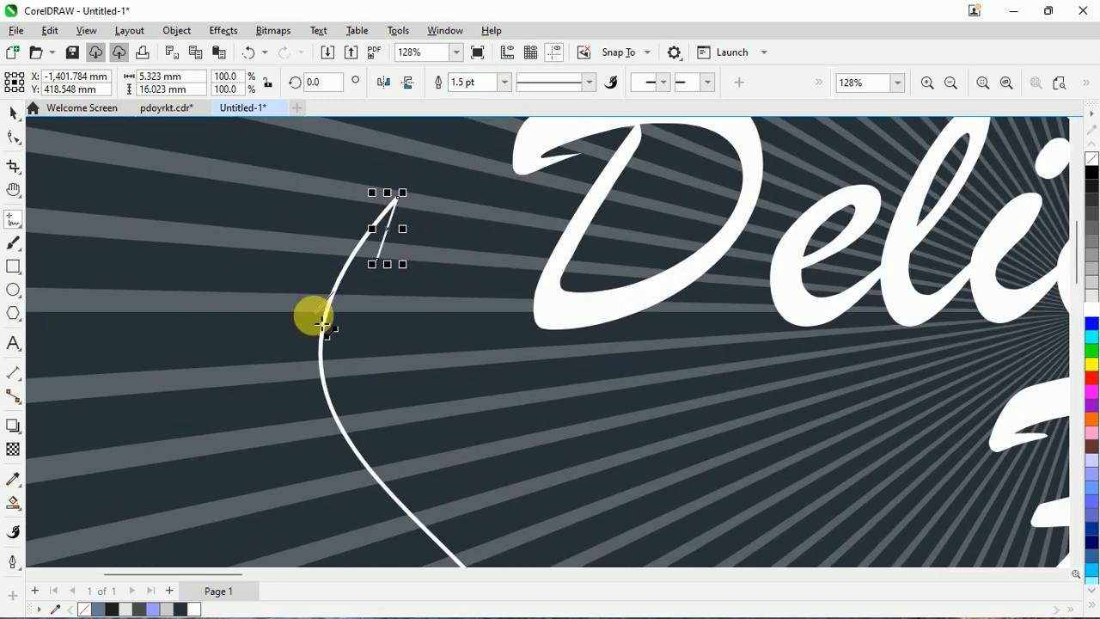
Add three white 0.5 pt strokes along the curve's upper bend, about 9 by 12, 6 by 9 and 2 by 15 mm
left_click(297, 338)
right_click(1091, 311)
scroll(403, 209, "down", 3)
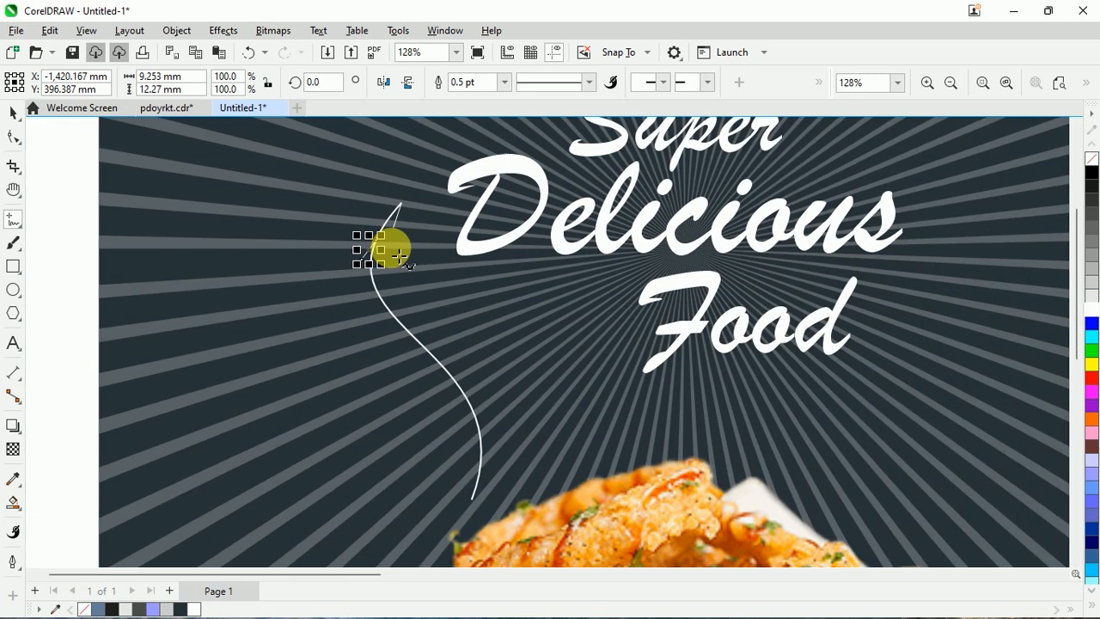
scroll(400, 255, "up", 2)
right_click(1091, 311)
left_click(377, 338)
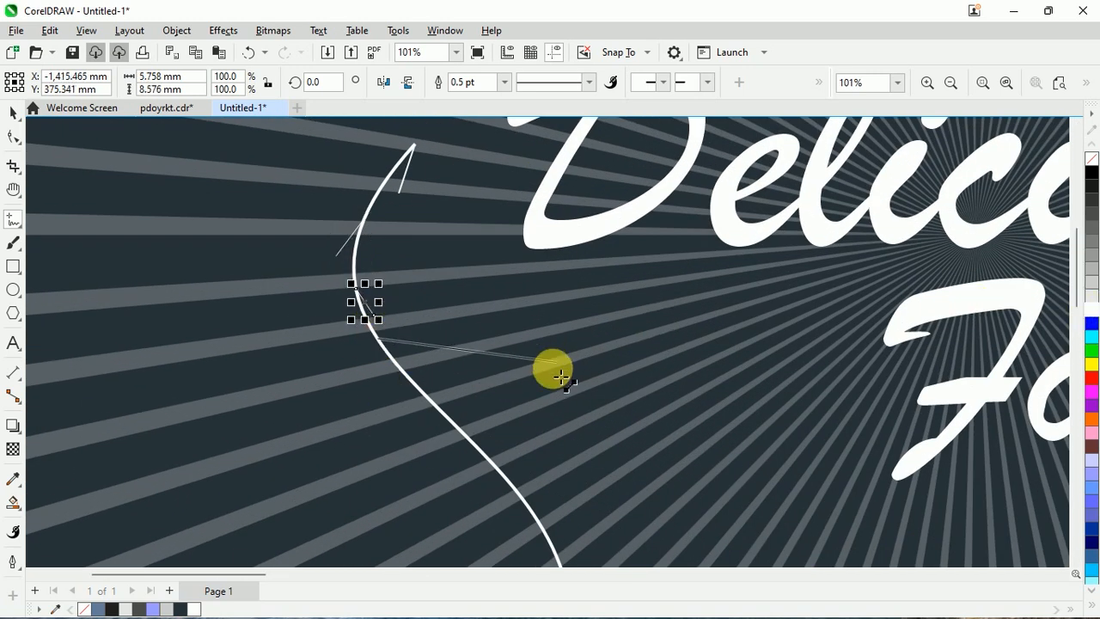
left_click(391, 393)
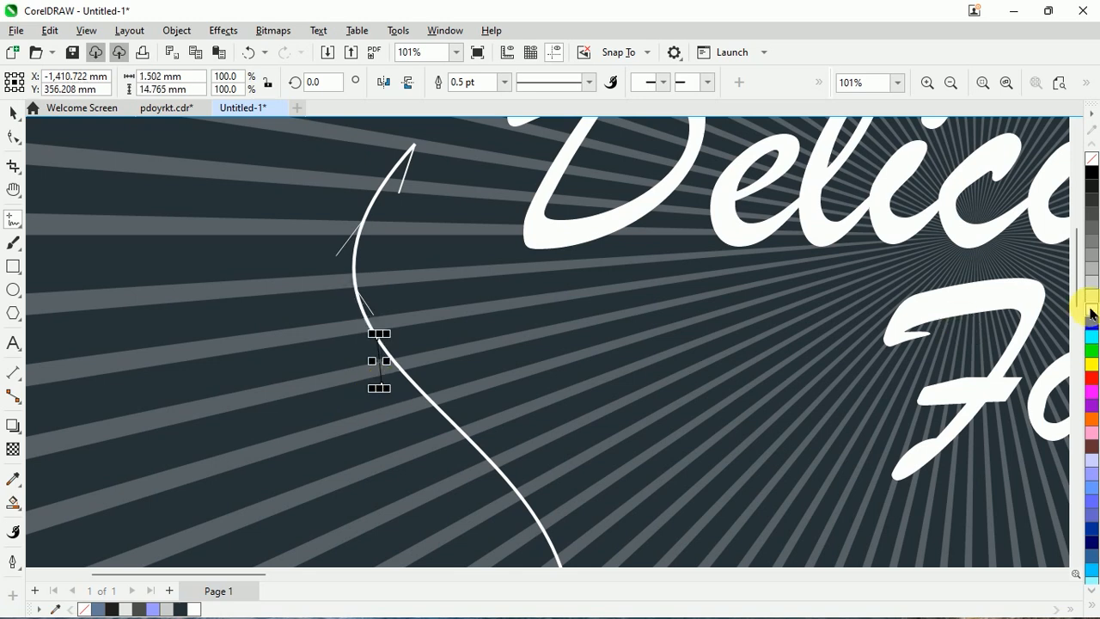
scroll(435, 278, "down", 3)
scroll(372, 300, "up", 2)
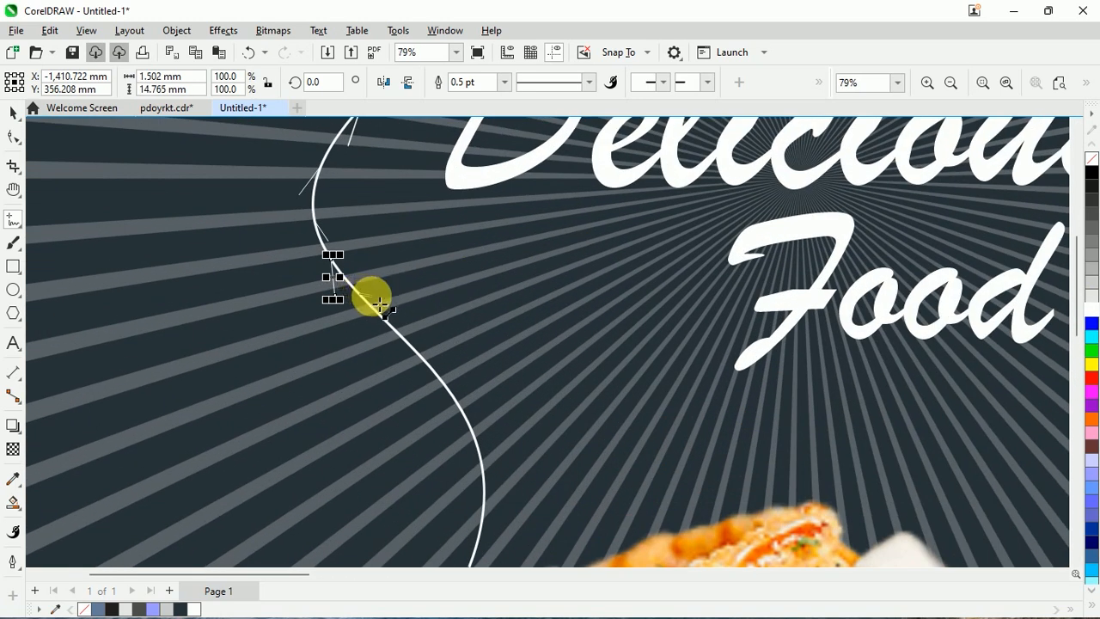
Add four white 0.5 pt strokes alternating along the curve's middle, about 11 by 4, 4 by 14, 15 by 10 and 1 by 16 mm
left_click(384, 303)
left_click(394, 328)
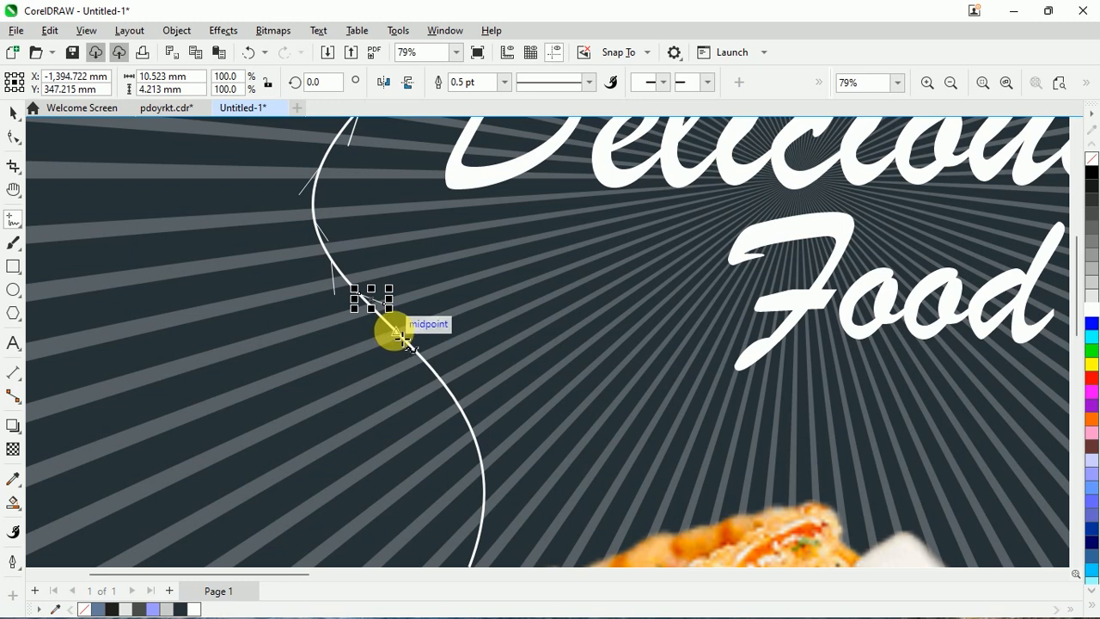
left_click(408, 368)
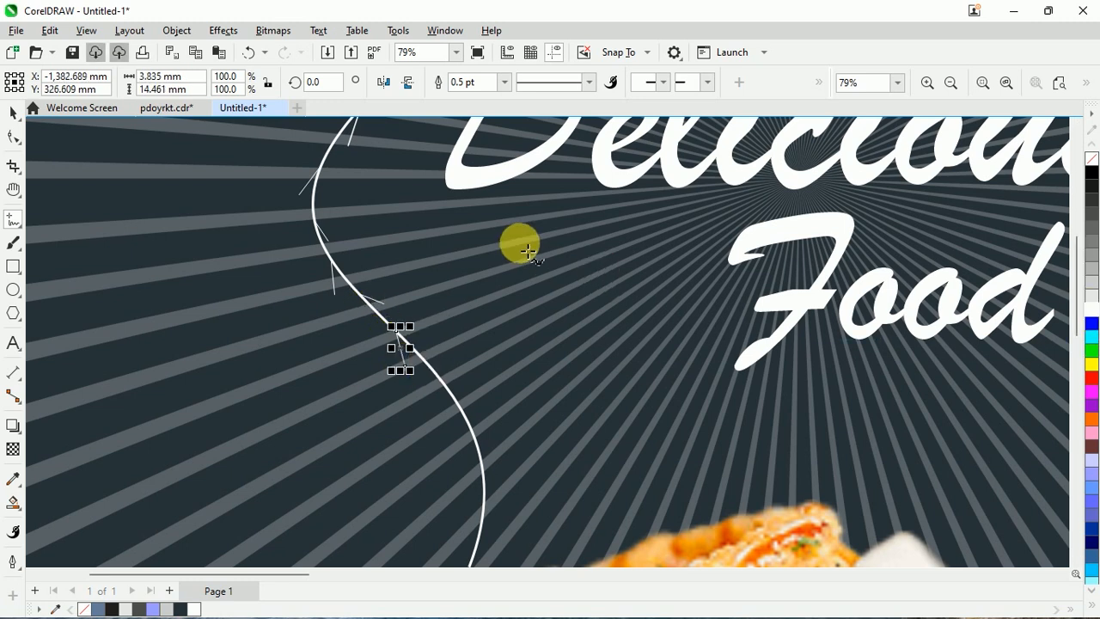
scroll(528, 251, "down", 2)
left_click(494, 315)
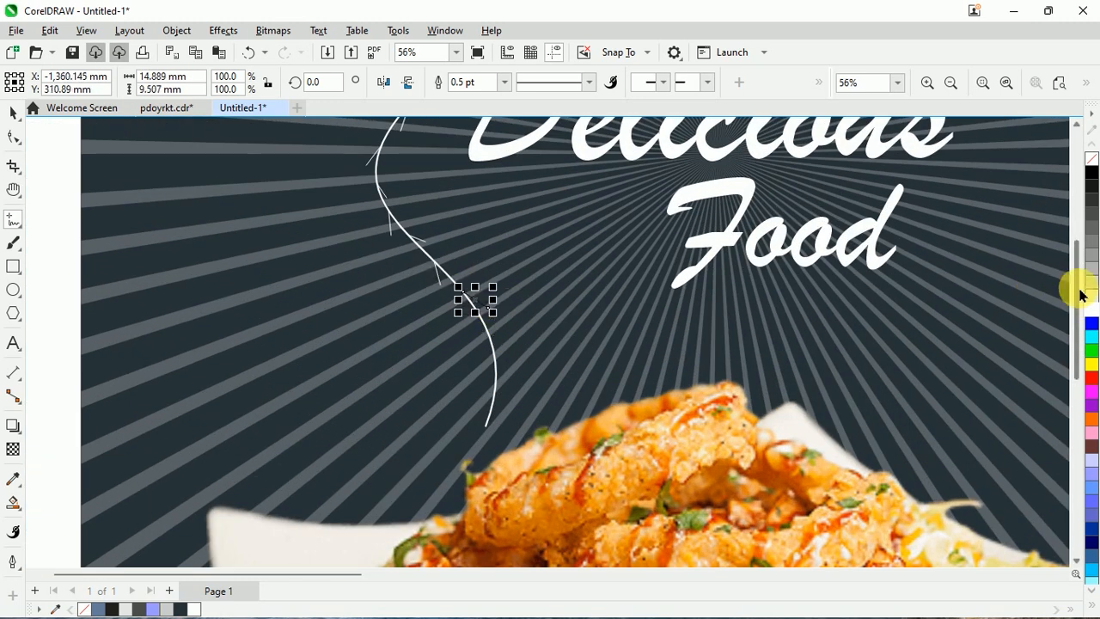
left_click(495, 356)
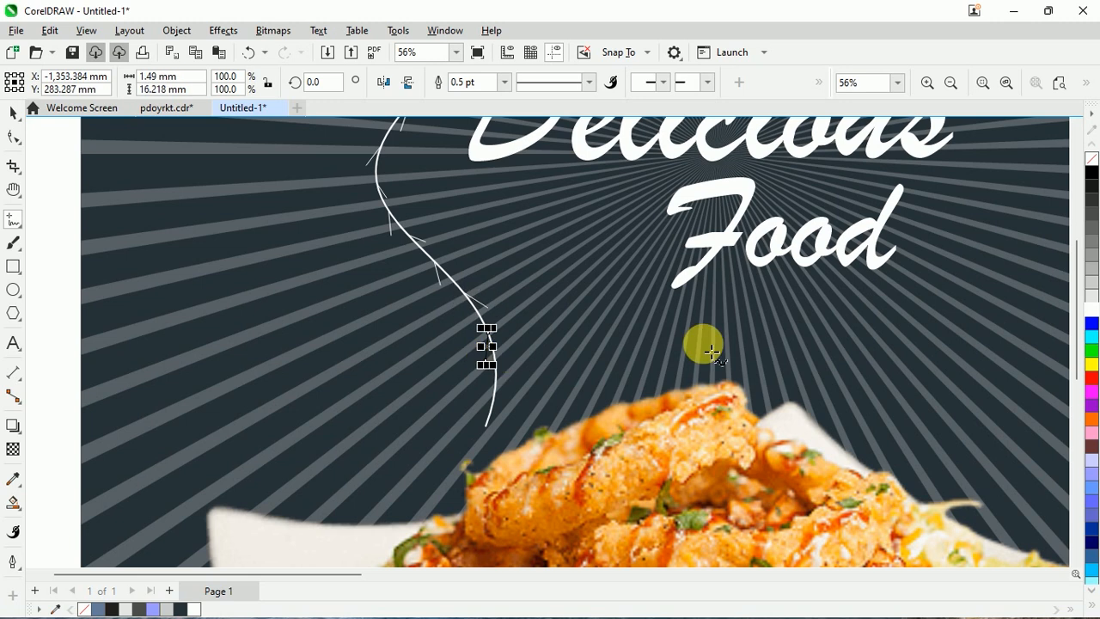
Add two white 0.5 pt strokes near the curve's lower end, about 4 by 12 mm and 12 by 10 mm
left_click(497, 377)
left_click(508, 404)
right_click(1092, 308)
left_click(493, 409)
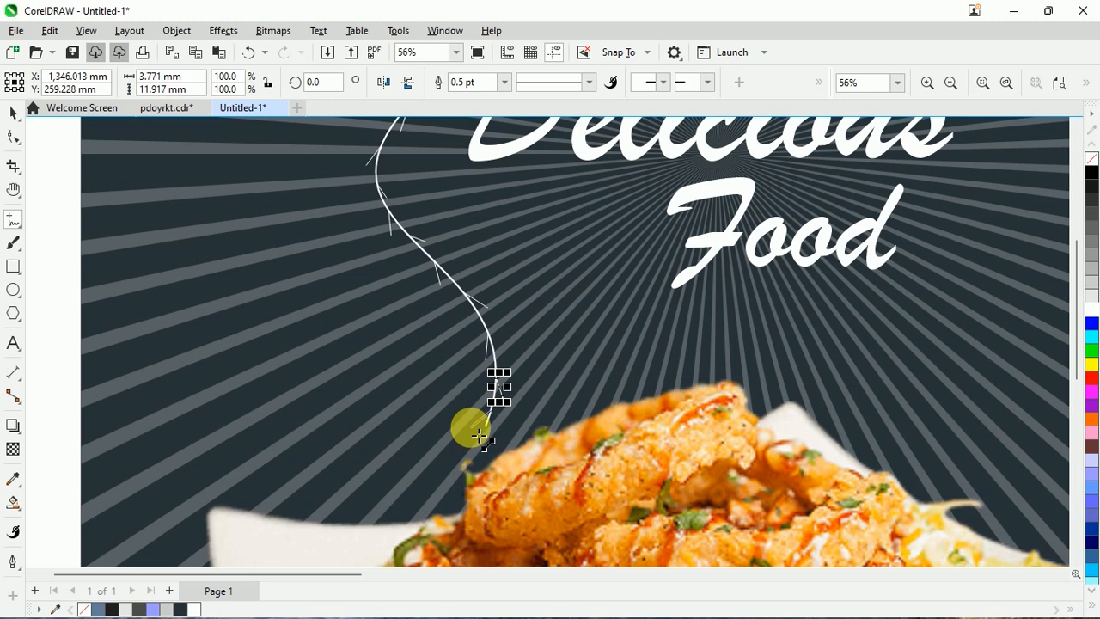
Select the curve with all its short strokes and group them into one branch
scroll(342, 393, "down", 2)
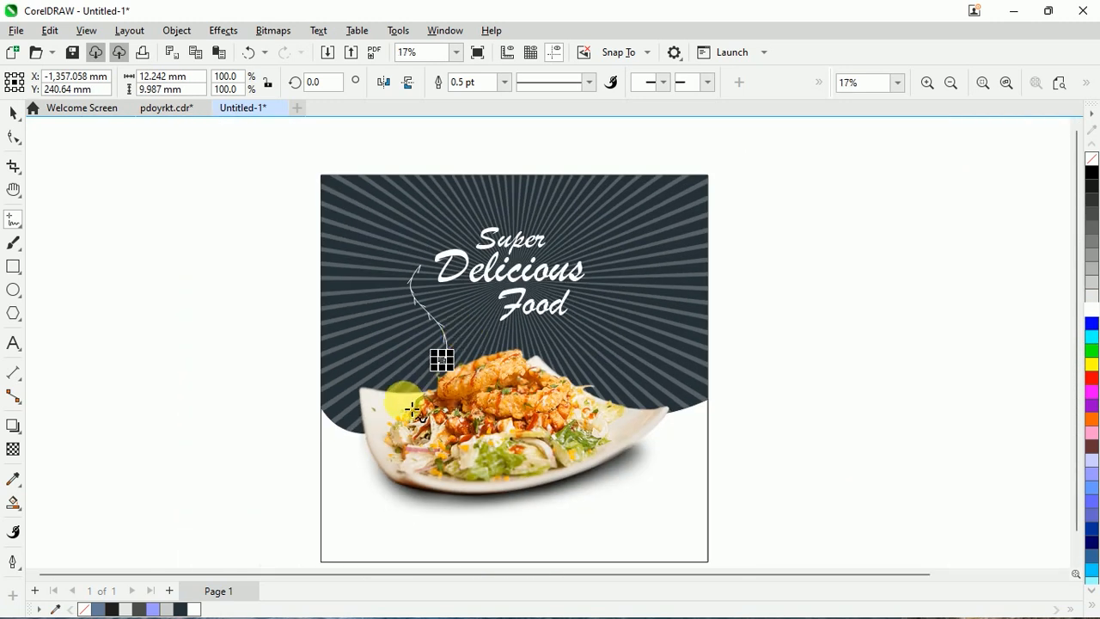
scroll(413, 410, "up", 1)
left_click(198, 316)
left_click_drag(310, 238, 477, 364)
right_click(434, 295)
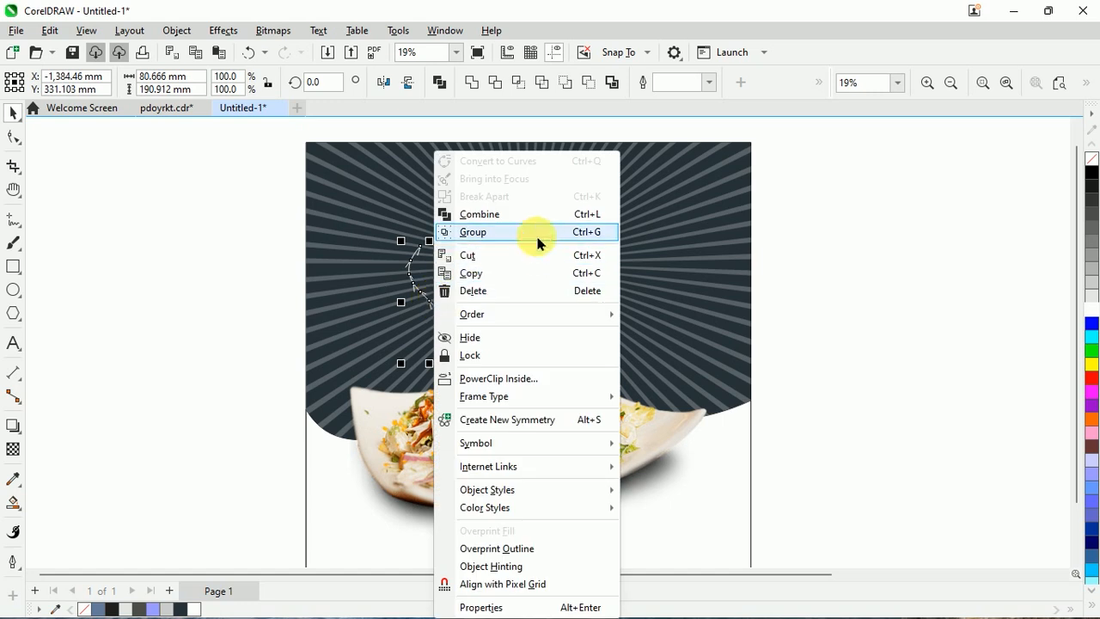
left_click(536, 233)
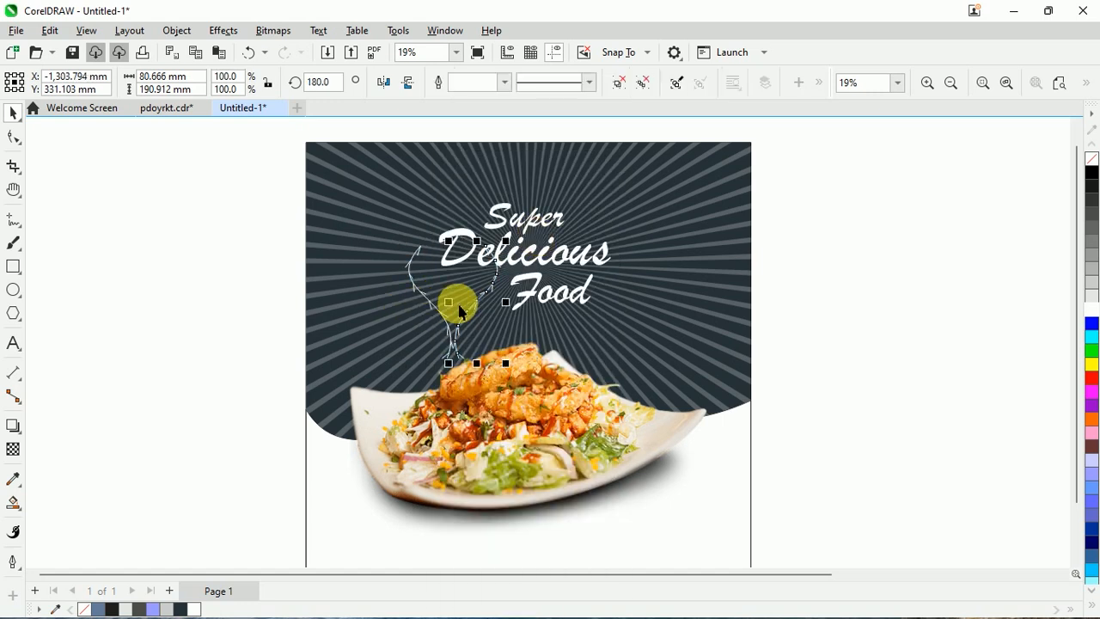
Make a horizontally mirrored copy of the branch and place it on the opposite side of the title, above the dish
left_click_drag(482, 313, 610, 311)
key("Escape")
scroll(533, 318, "up", 5)
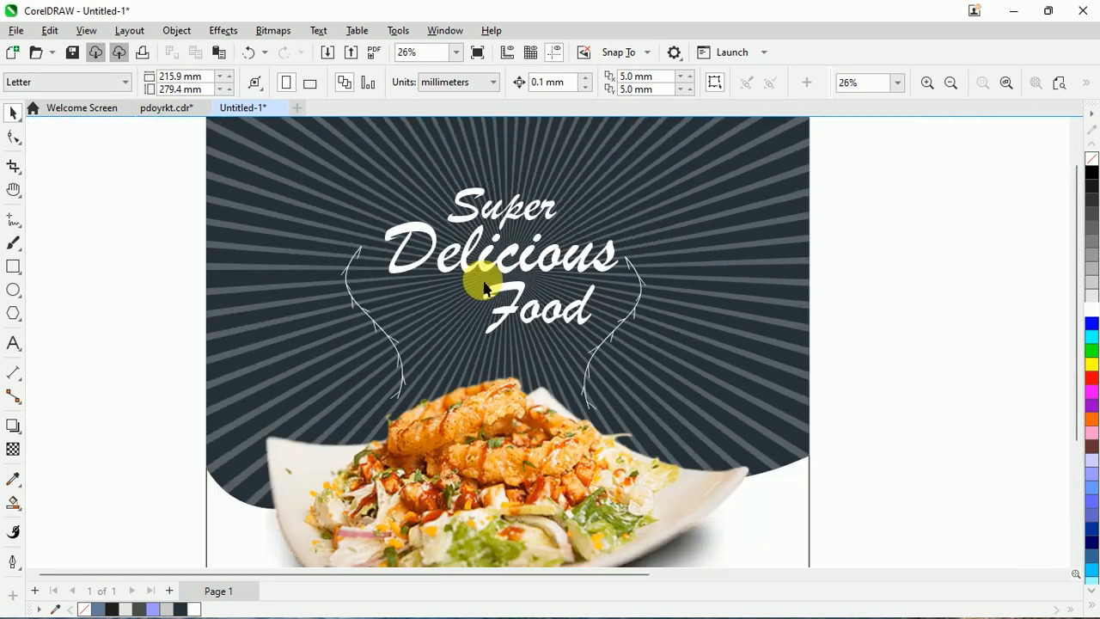
key("F5")
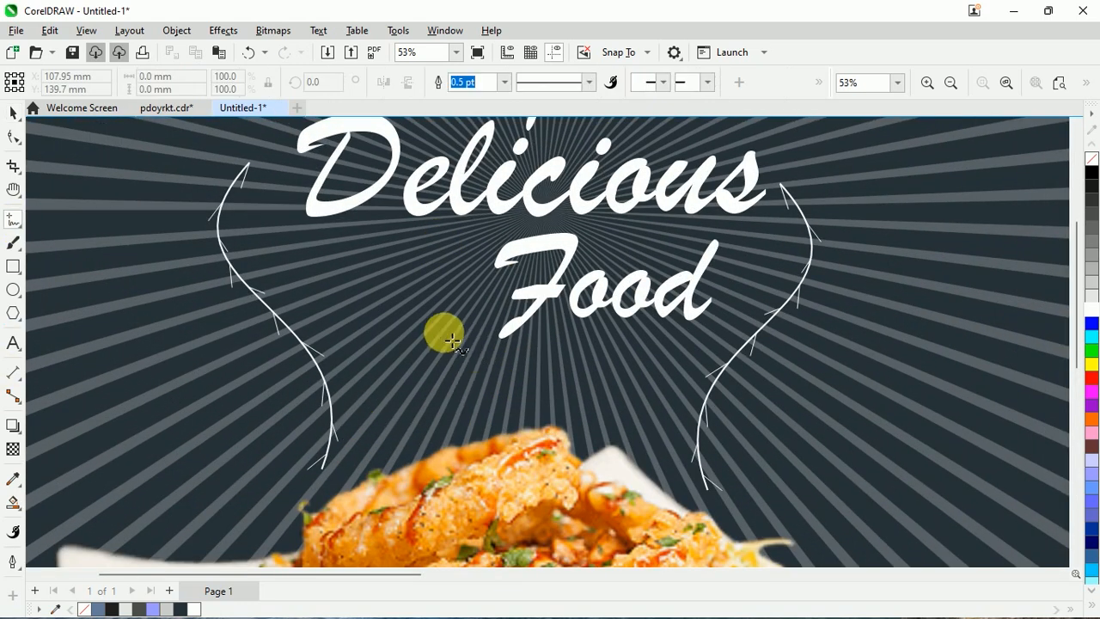
left_click(448, 320)
key("Escape")
Draw a narrow ellipse about 12 mm wide and 52 mm high between the branches, filled white without an outline
left_click(13, 290)
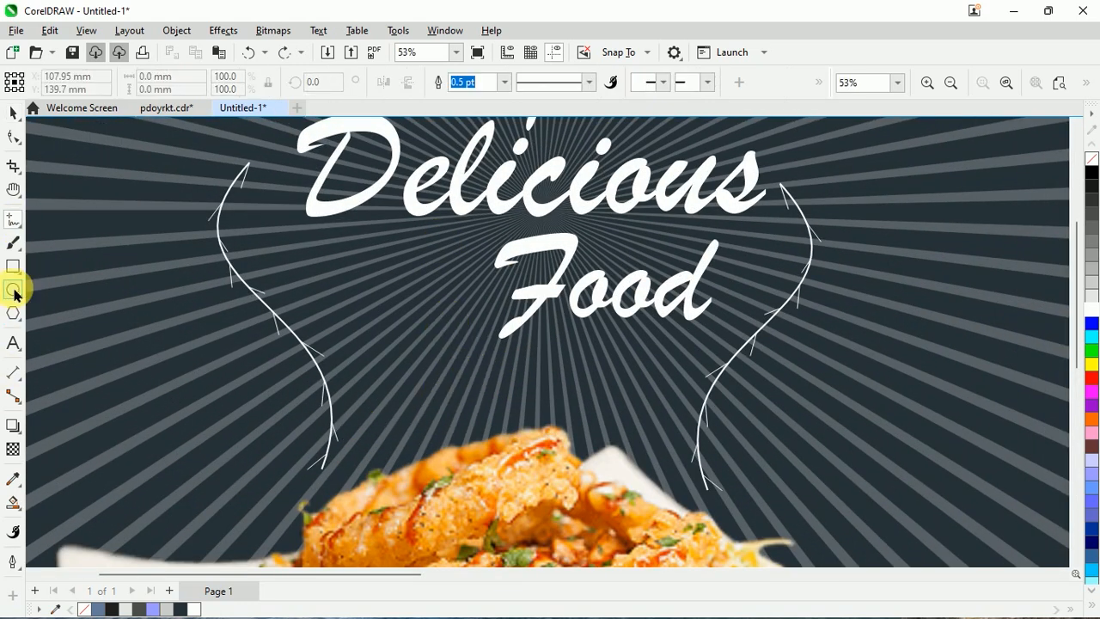
mouse_move(421, 314)
left_mouse_down()
mouse_move(451, 389)
mouse_move(445, 404)
left_mouse_up()
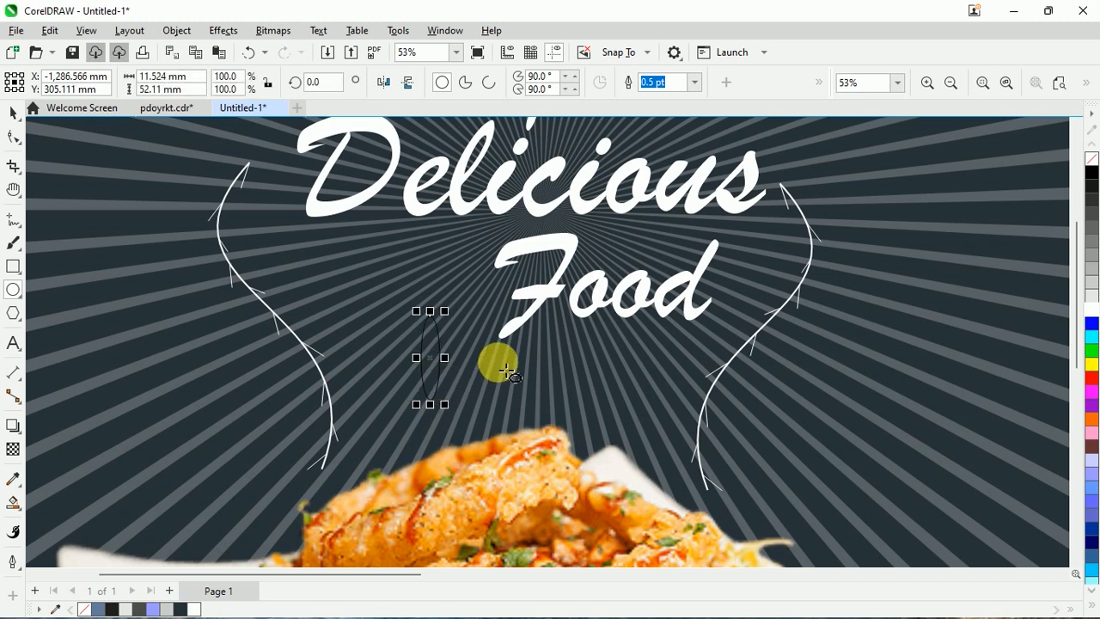
right_click(1090, 163)
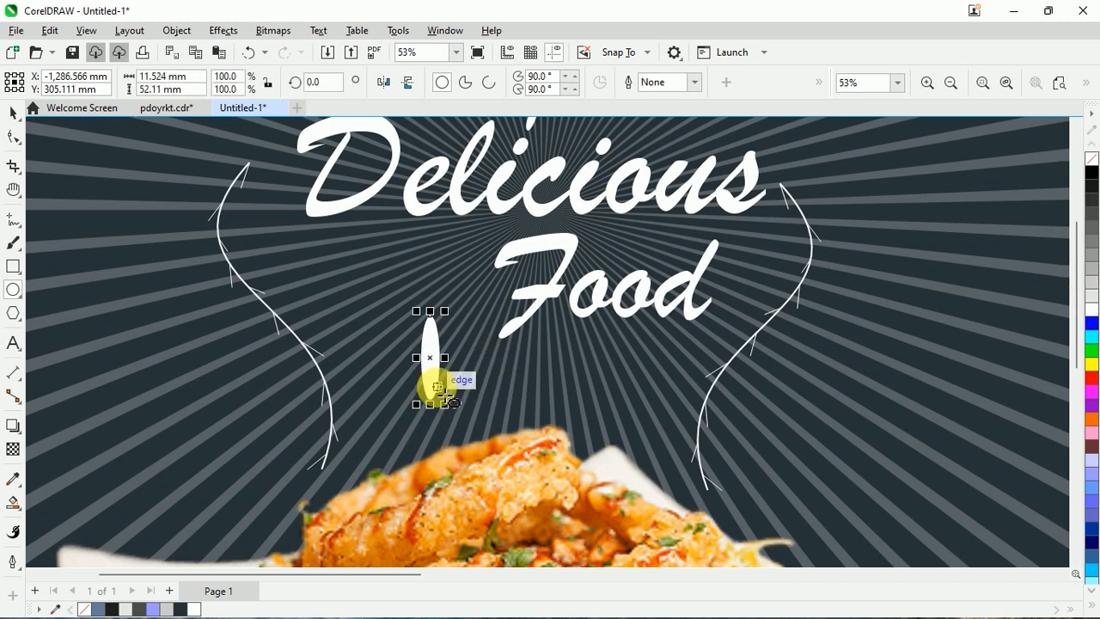
Convert the ellipse to curves and delete its two side nodes
left_click(11, 136)
right_click(429, 367)
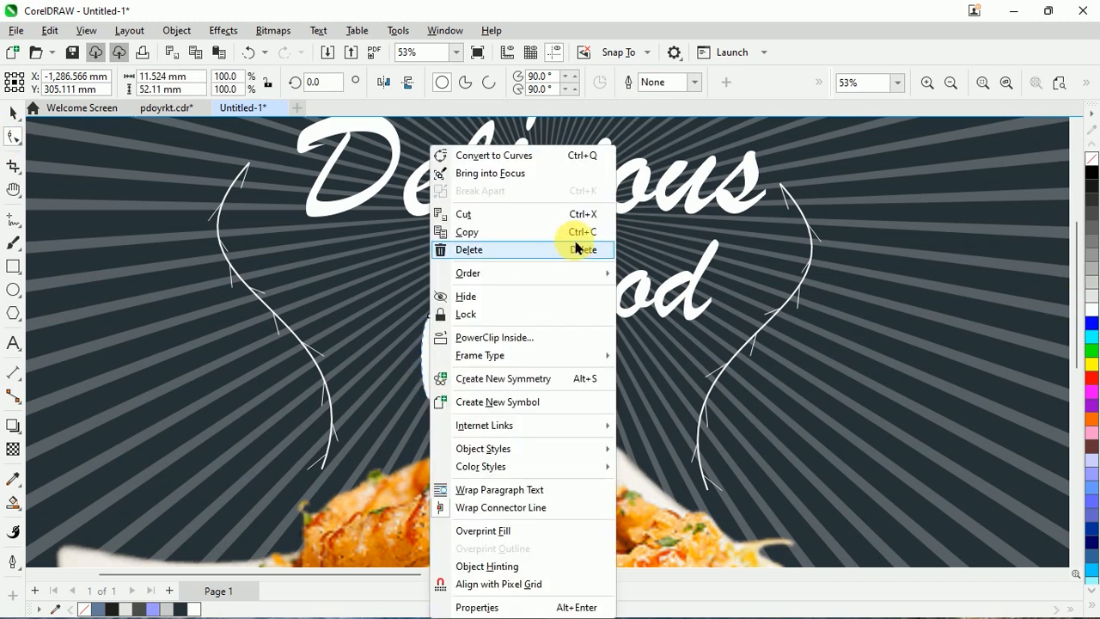
left_click(582, 152)
scroll(443, 375, "up", 3)
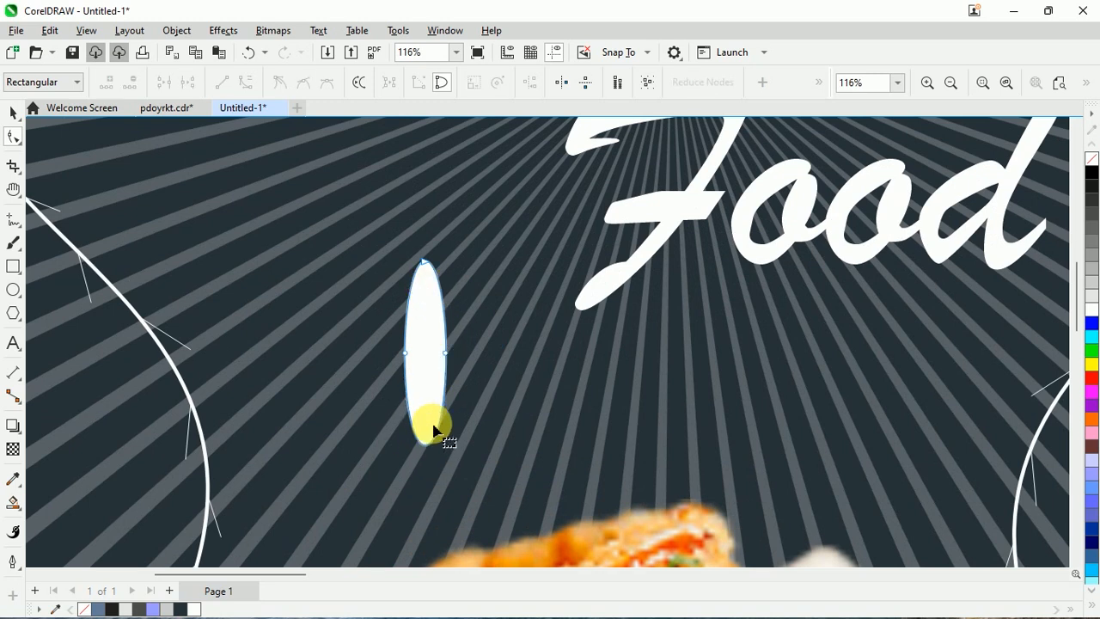
key("ctrl+z")
key("ctrl+shift+z")
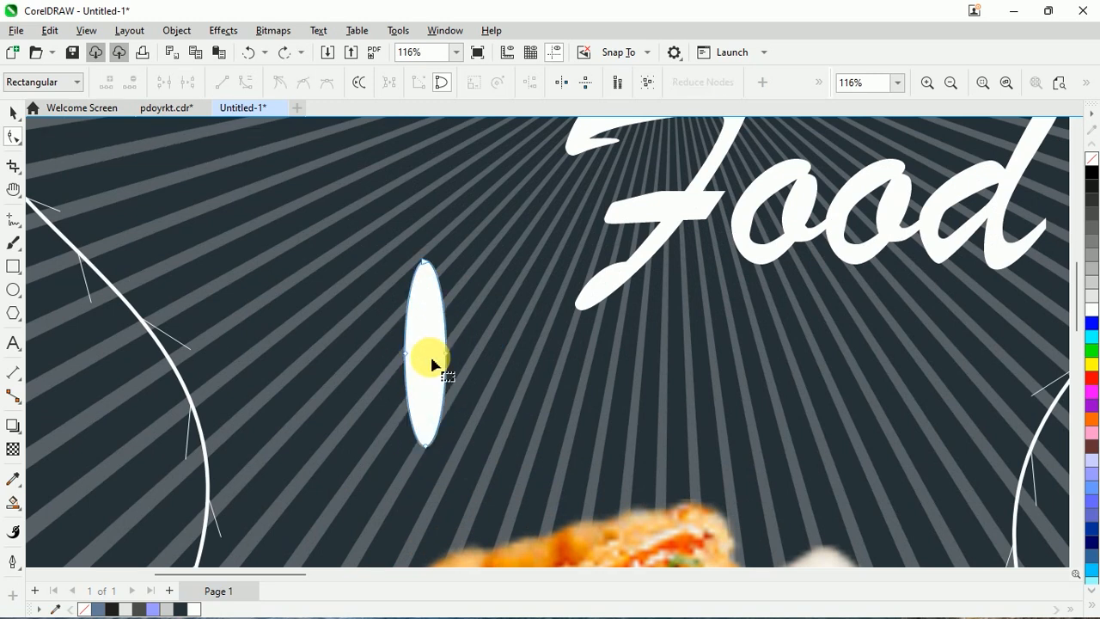
left_click(448, 354)
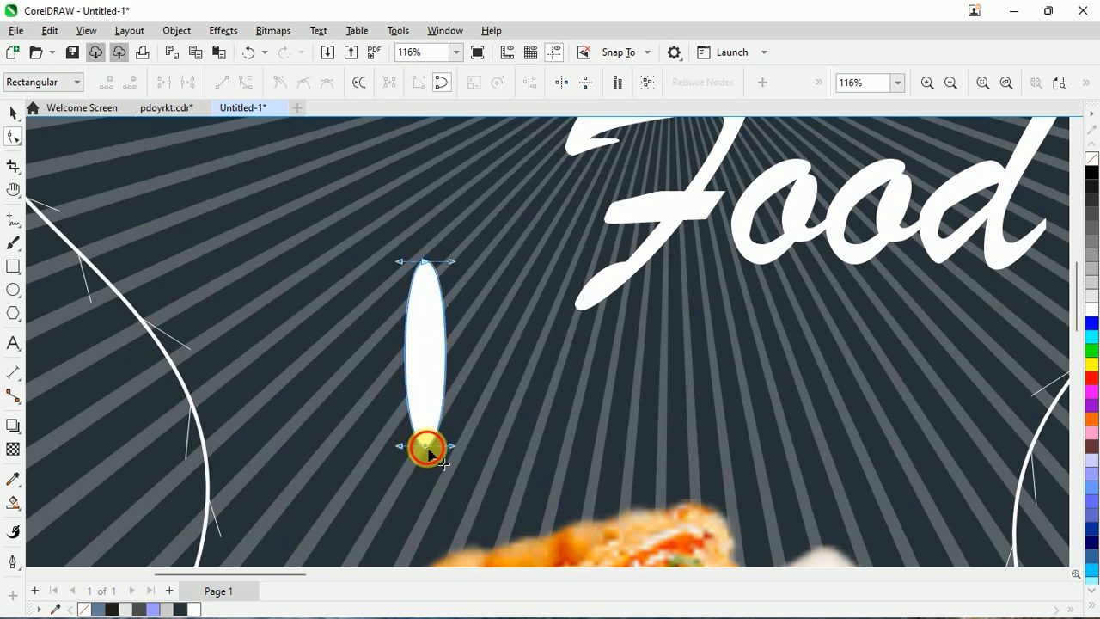
Pull in the bottom node's handles to form a point, and stretch the top node's handles to widen the rounded end
left_click_drag(450, 449, 425, 445)
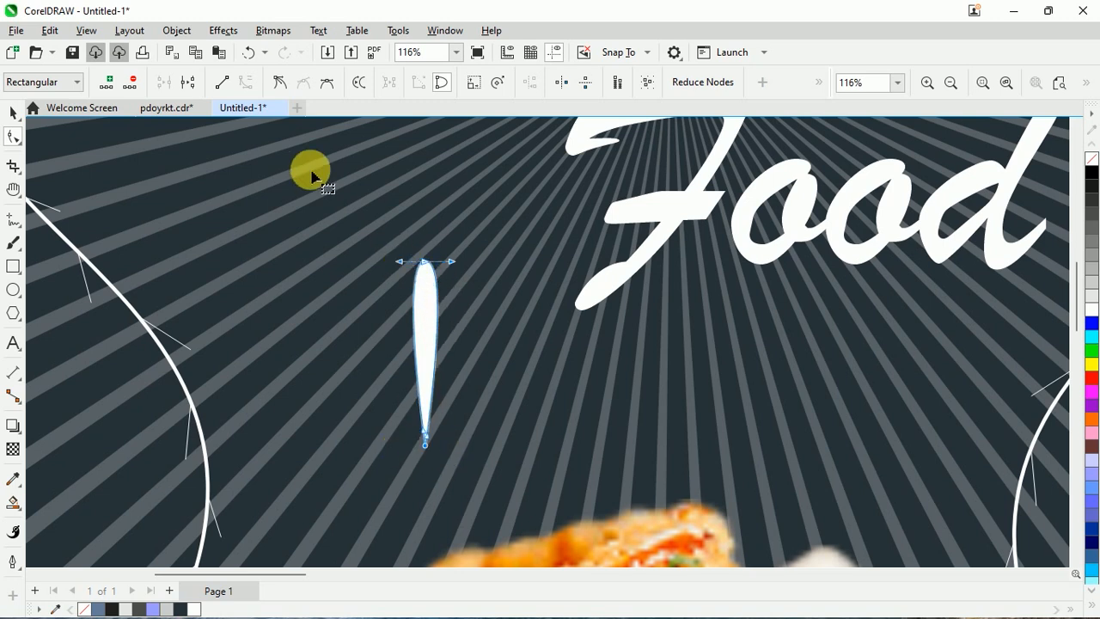
left_click_drag(403, 270, 367, 299)
left_click_drag(448, 248, 475, 275)
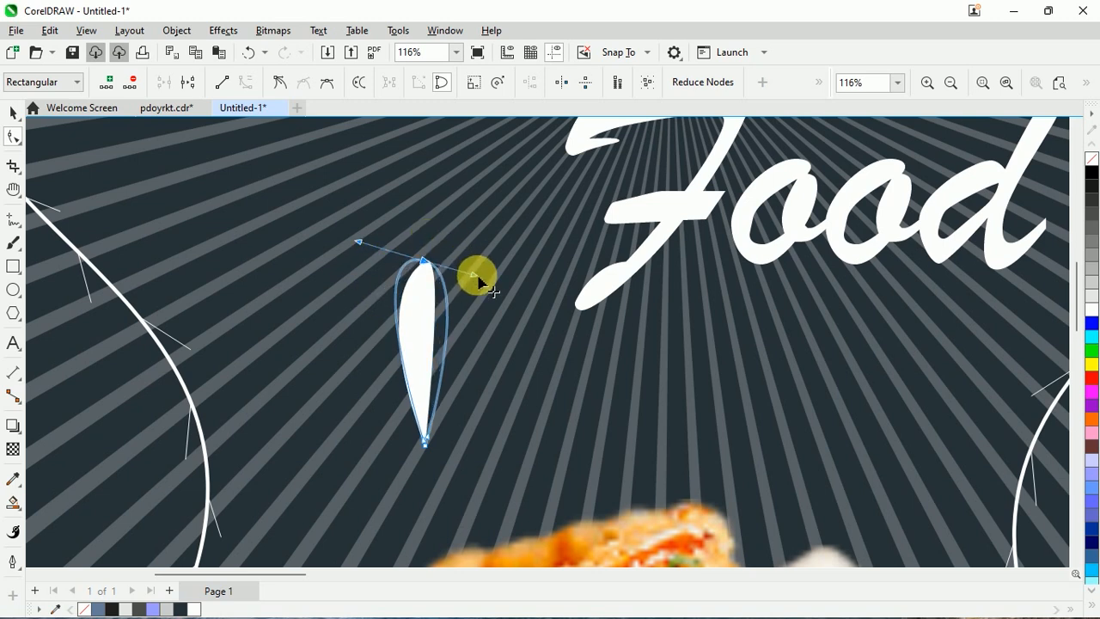
left_click(427, 327)
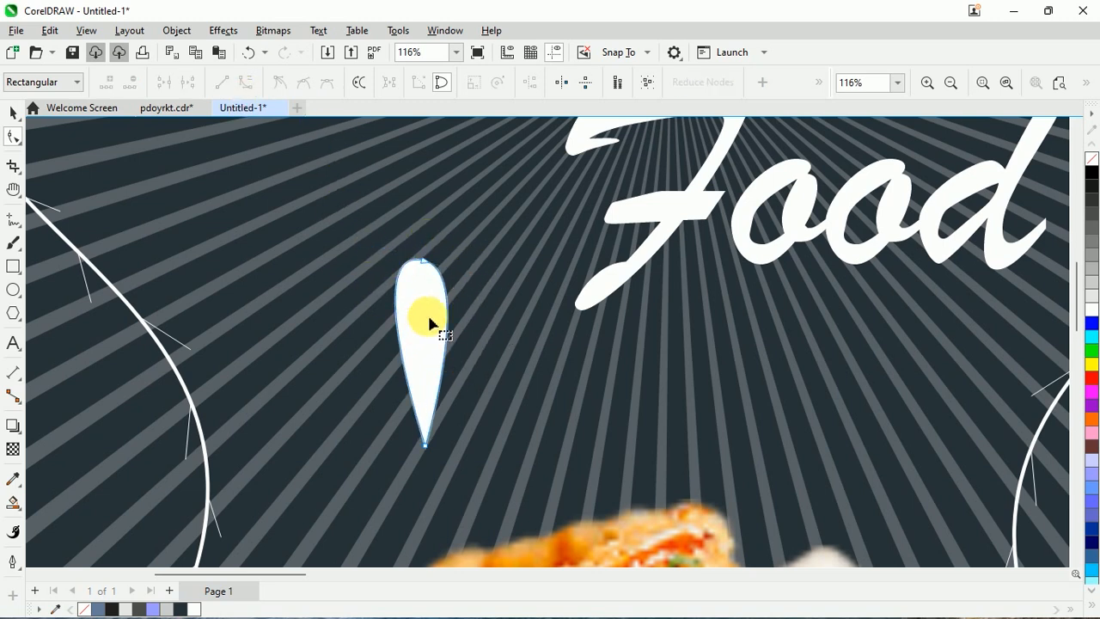
Adjust the top node's handles until the shape becomes a slightly tilted petal about 16 mm wide and 53 mm high
left_click_drag(476, 281, 490, 259)
left_click_drag(360, 275, 354, 259)
left_click(426, 263)
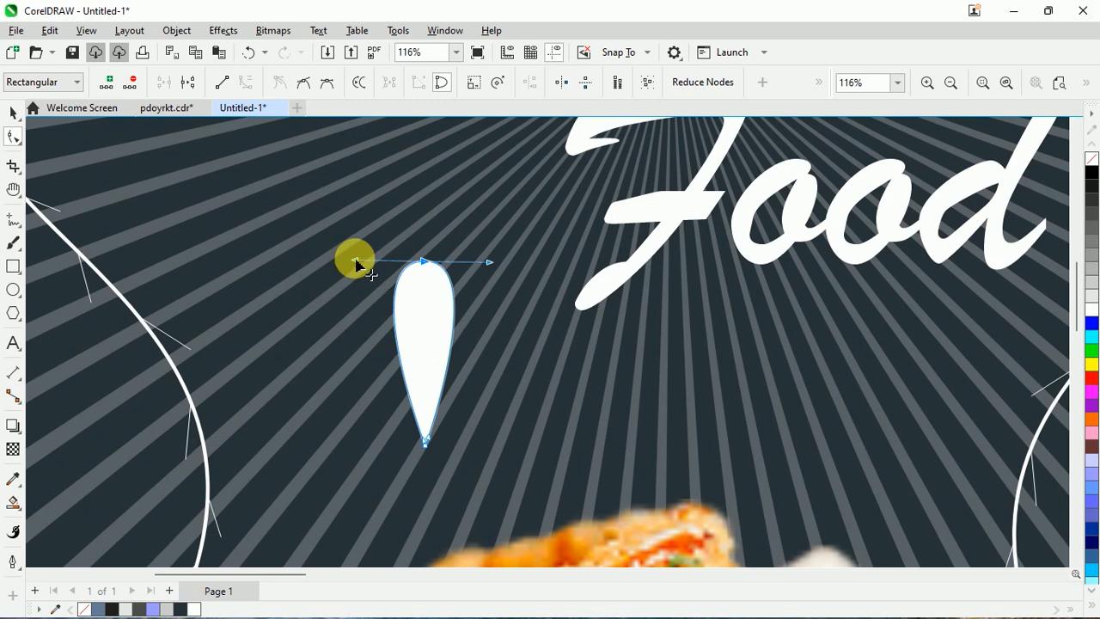
left_click(440, 325)
left_click(426, 262)
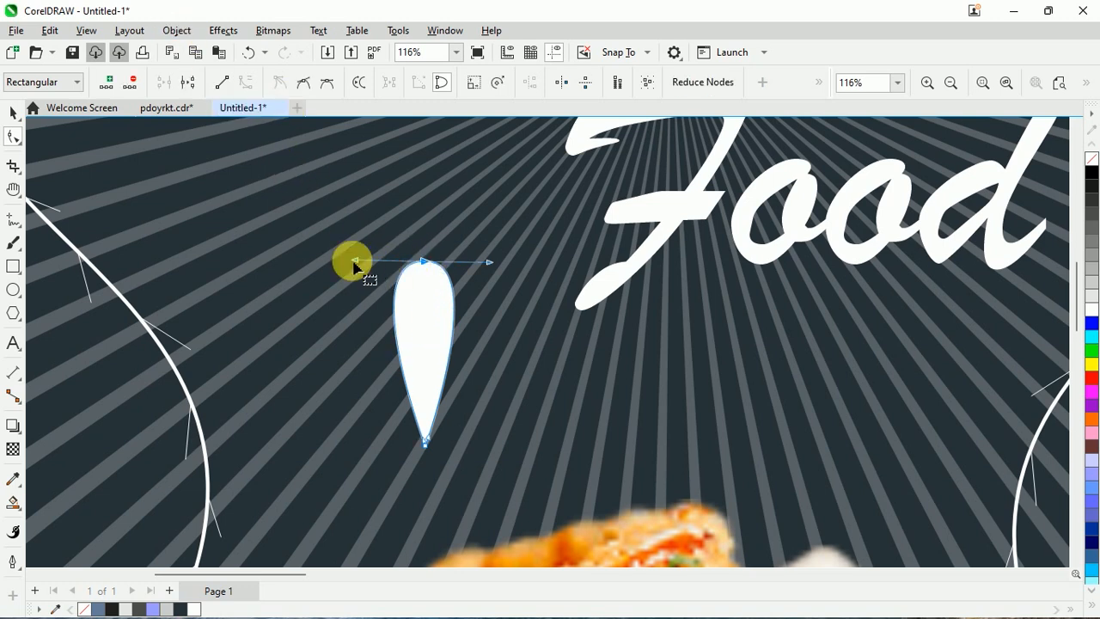
left_click_drag(357, 261, 387, 337)
left_click_drag(491, 264, 509, 241)
left_click(13, 115)
Move the petal's rotation centre to its pointed base and add a copy rotated about 45° to each side, scaled to about 80%
scroll(477, 311, "down", 1)
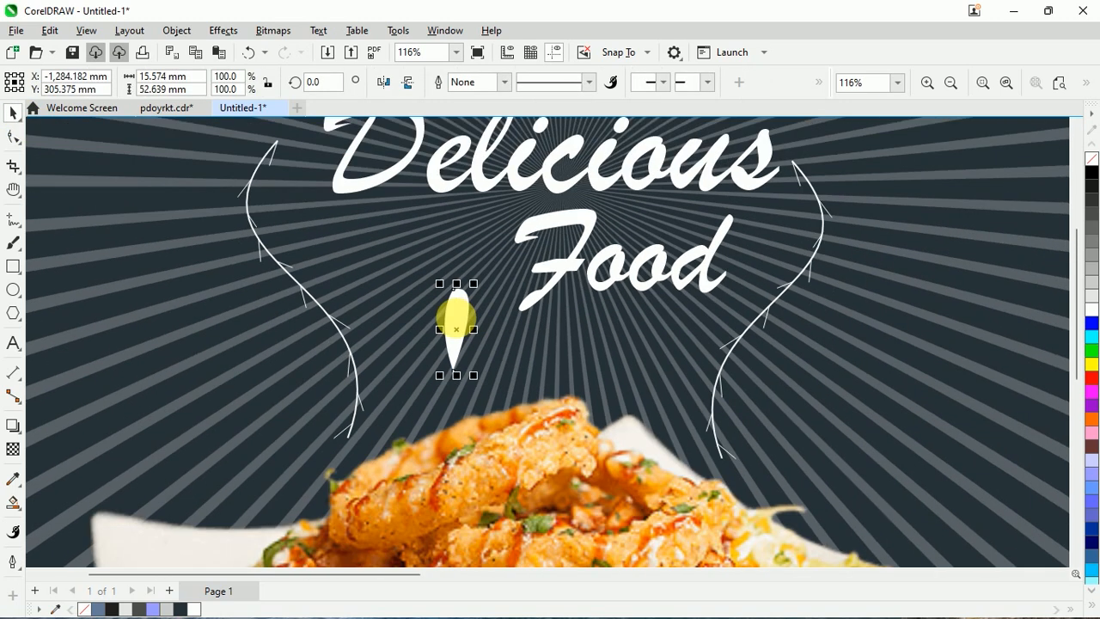
scroll(464, 329, "down", 1)
scroll(453, 330, "up", 2)
mouse_move(440, 331)
left_mouse_down()
mouse_move(425, 405)
mouse_move(434, 413)
left_mouse_up()
left_click_drag(413, 248, 521, 342)
left_click(342, 316)
left_click(376, 357)
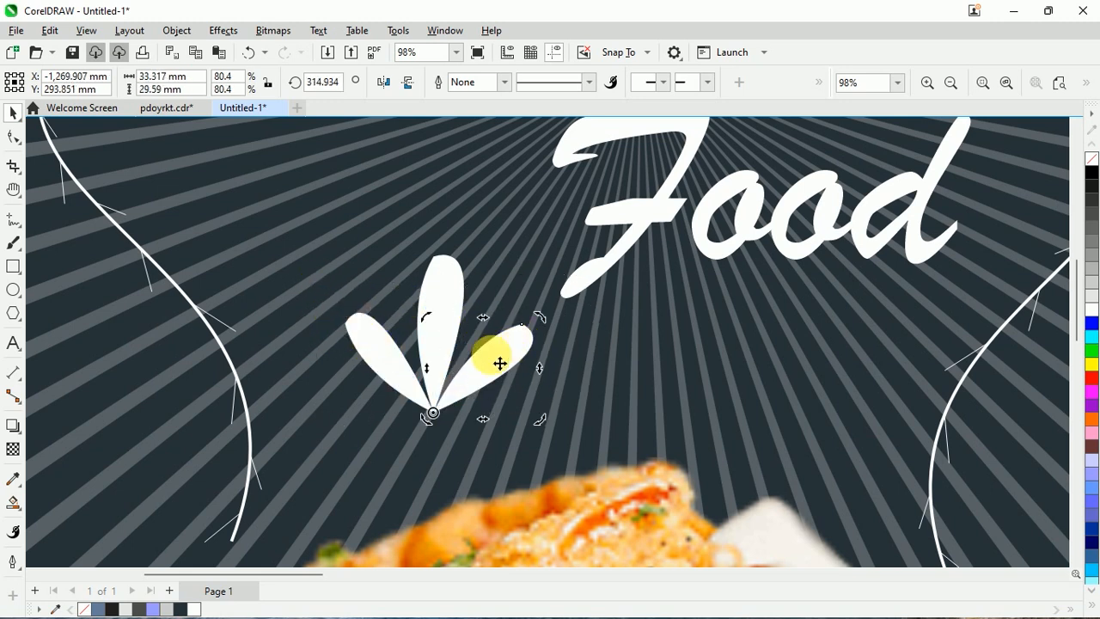
Select the three petals, group them into one ornament and scale it down slightly
scroll(464, 359, "down", 4)
scroll(463, 363, "up", 1)
left_click(120, 275)
left_click_drag(120, 274, 494, 430)
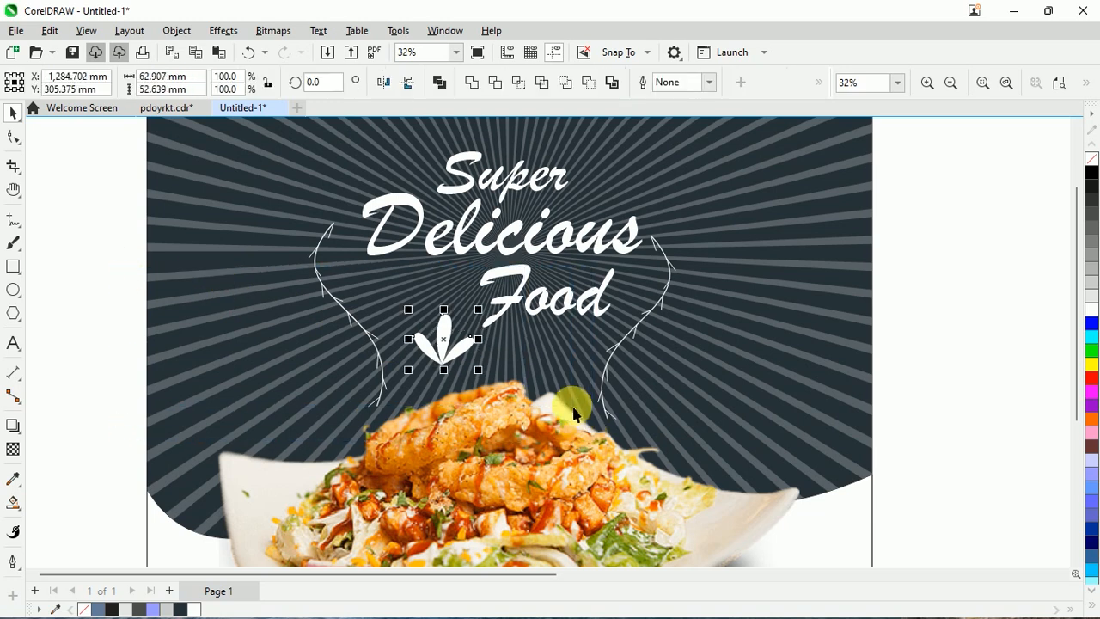
right_click(466, 343)
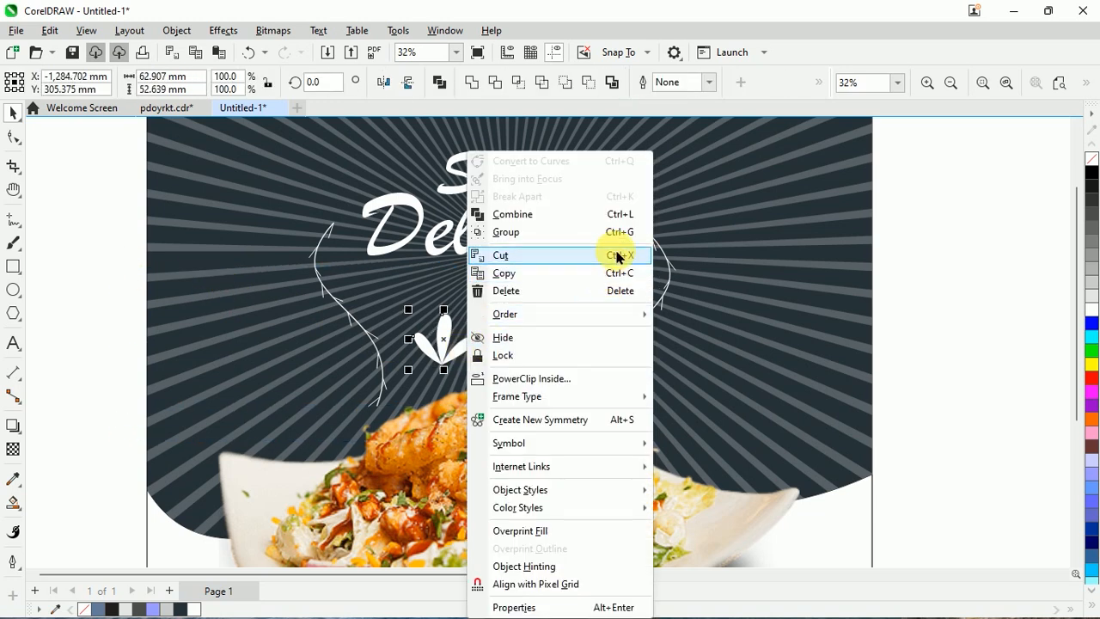
left_click(593, 233)
left_click_drag(480, 371, 472, 361)
Shrink the petal ornament to about 56%, place one beside each branch's lower end, and put a third below the word Food
left_click(442, 339)
left_click_drag(424, 329, 675, 409)
key("ctrl+z")
left_click(387, 82)
left_click(874, 316)
scroll(595, 373, "down", 1)
scroll(595, 380, "up", 1)
left_click_drag(630, 386, 541, 315)
scroll(541, 315, "up", 2)
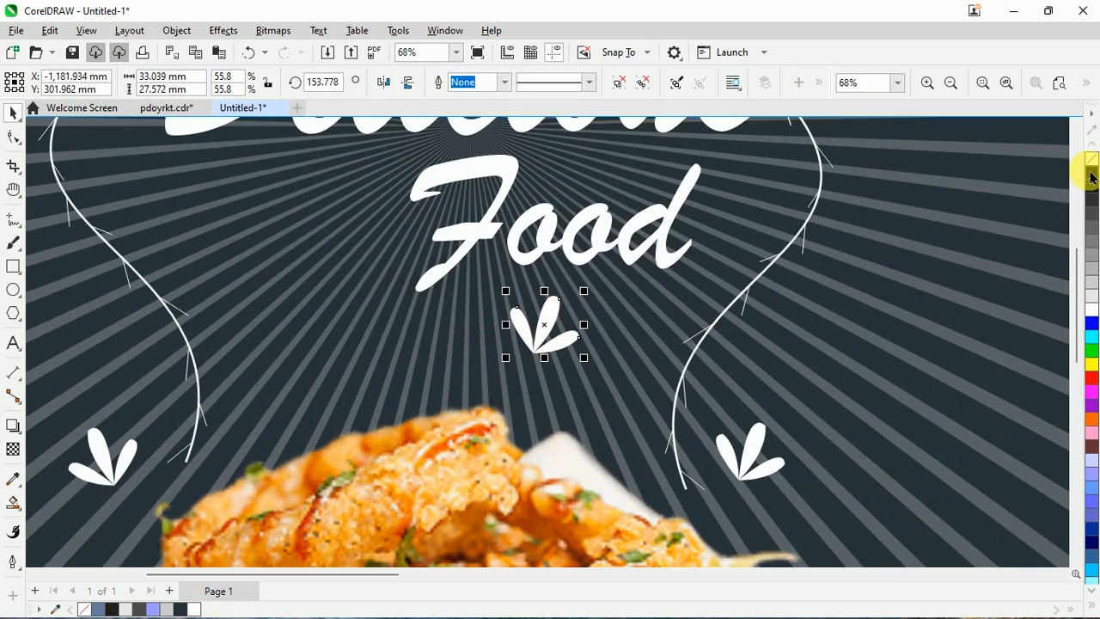
Remove the fill of the ornament below Food and give it a white 4.0 pt outline
left_click(1092, 177)
right_click(1093, 179)
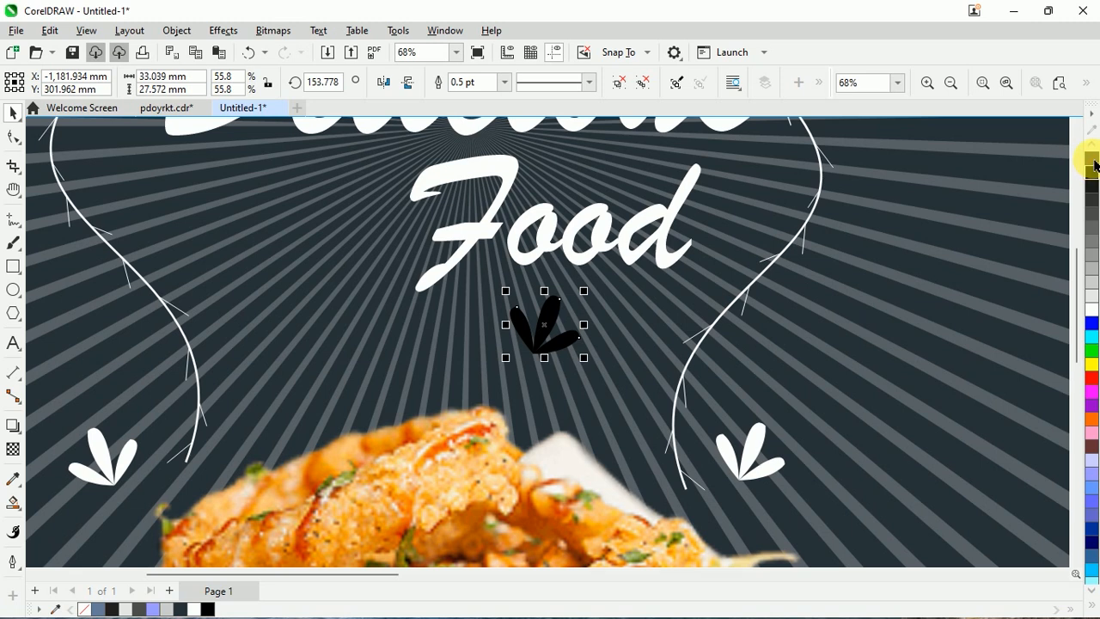
left_click(1093, 162)
left_click(505, 85)
left_click(501, 197)
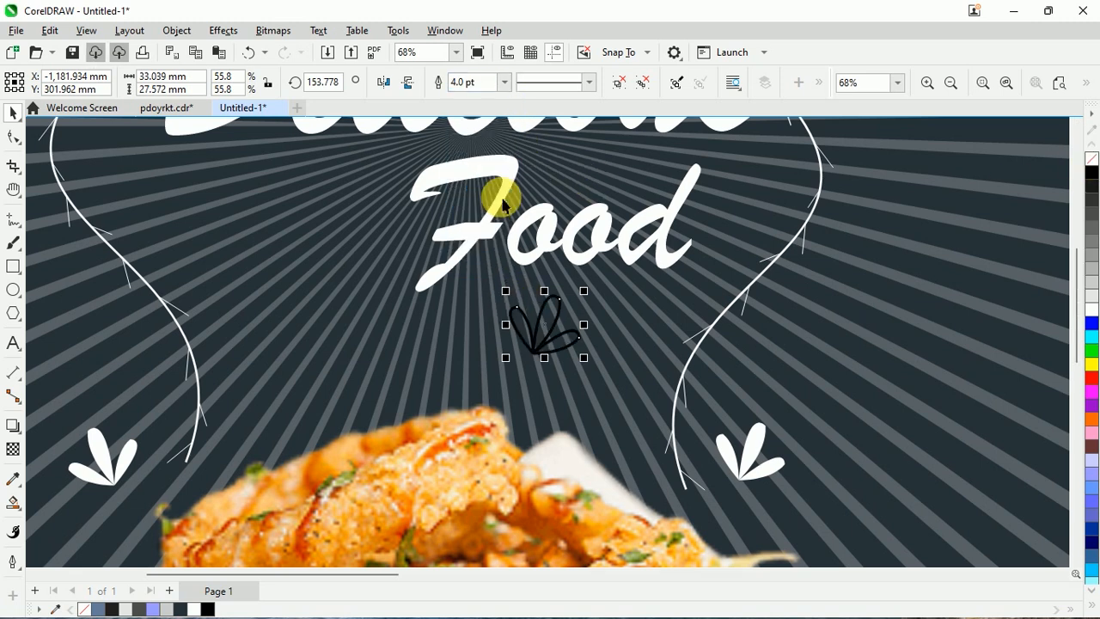
right_click(1091, 311)
scroll(557, 333, "down", 2)
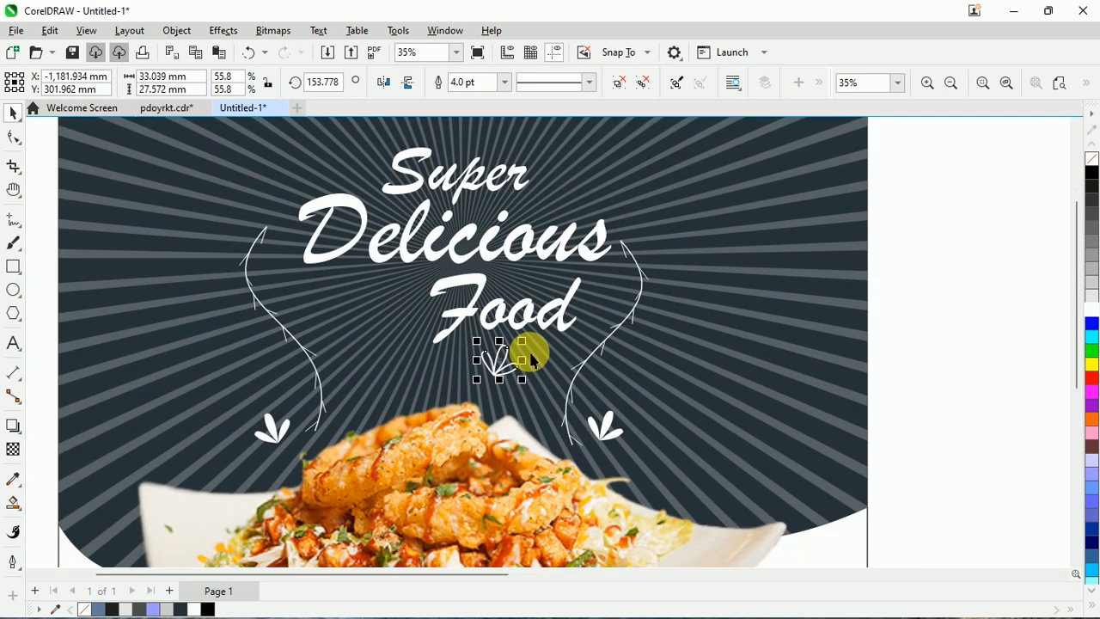
Rotate the outlined ornament beside the lower end of the letter F, and place a rotated copy just after the word Super
scroll(527, 355, "up", 1)
left_click(492, 361)
left_click_drag(463, 339, 512, 433)
left_click_drag(504, 364, 521, 177)
scroll(386, 361, "down", 2)
scroll(387, 348, "up", 1)
left_click(938, 161)
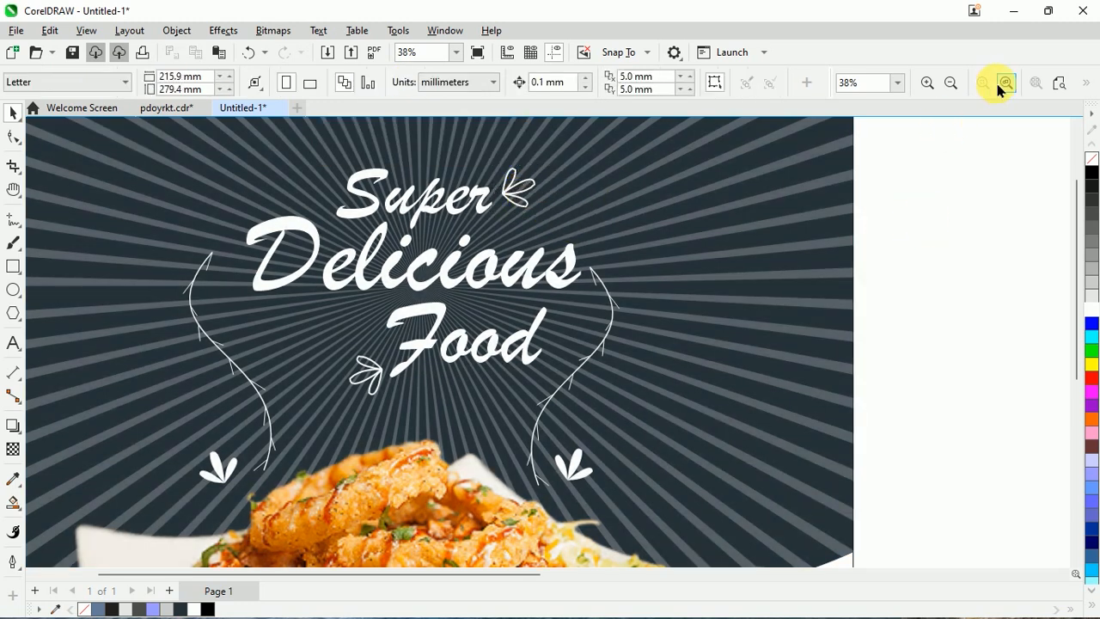
left_click(1004, 84)
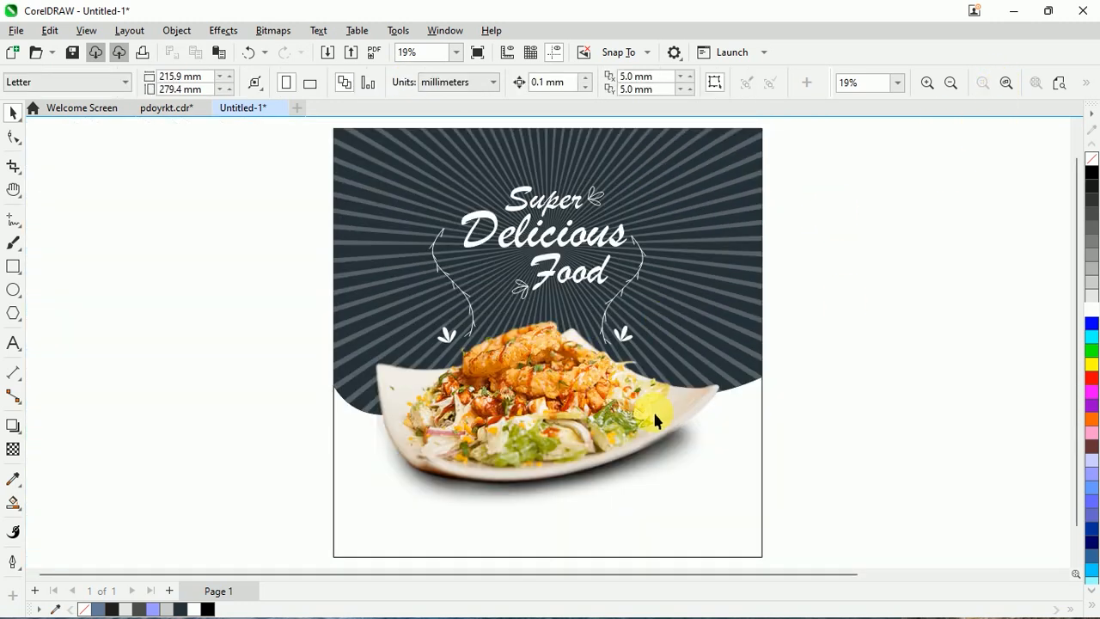
Ungroup the title so its words can be edited separately
left_click(473, 211)
right_click(473, 212)
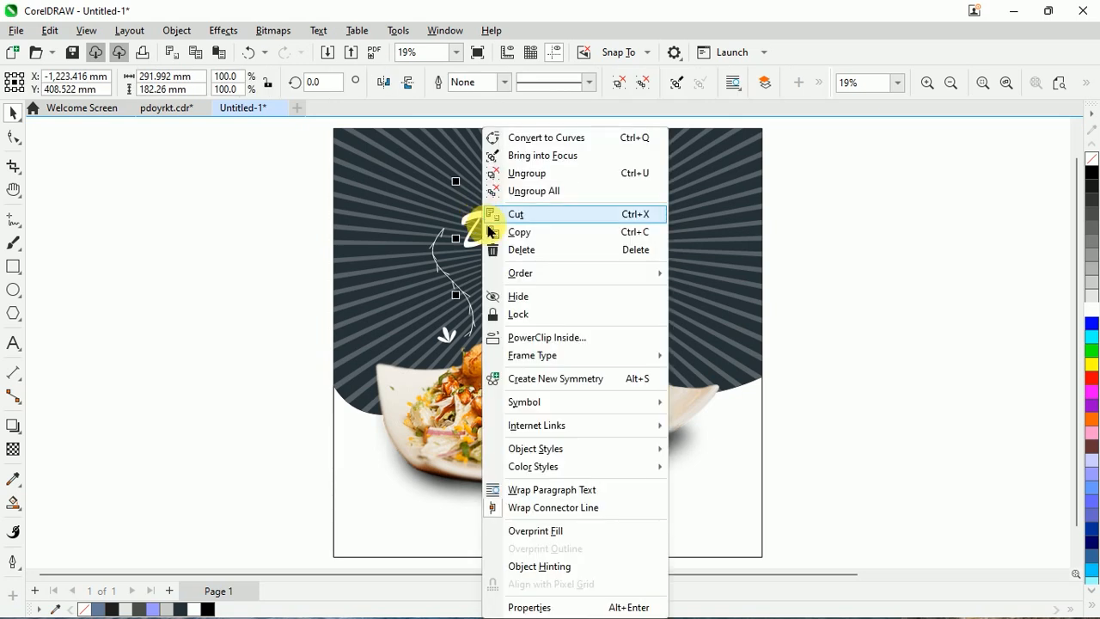
left_click(628, 83)
left_click(797, 200)
Fill the word Super with a light orange sampled from the fried pieces in the dish image
left_click(541, 204)
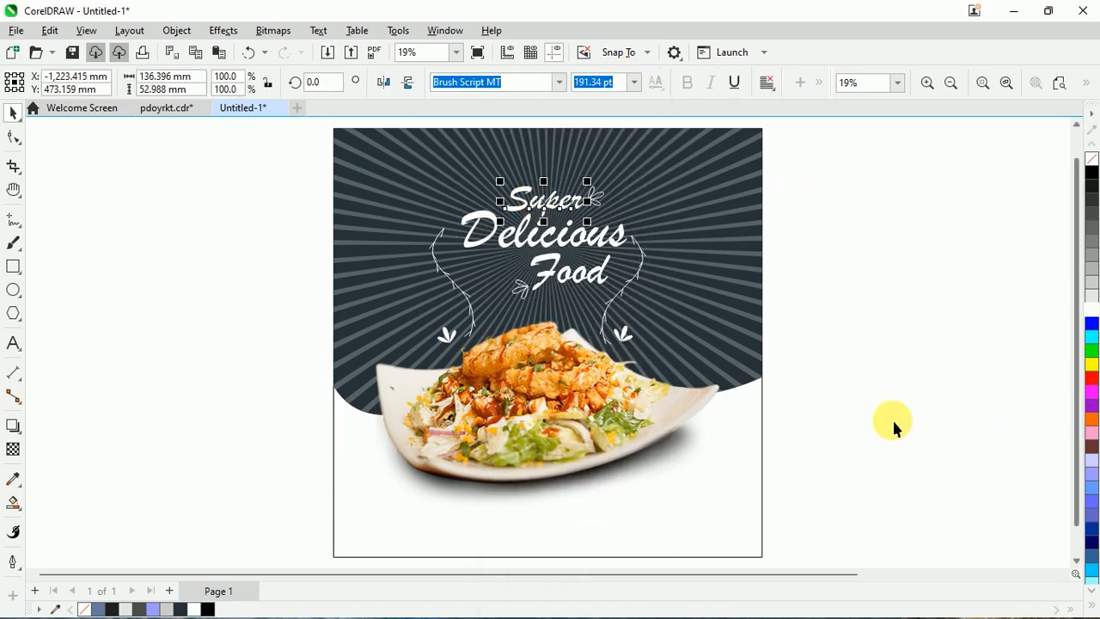
left_click(24, 486)
scroll(532, 386, "up", 3)
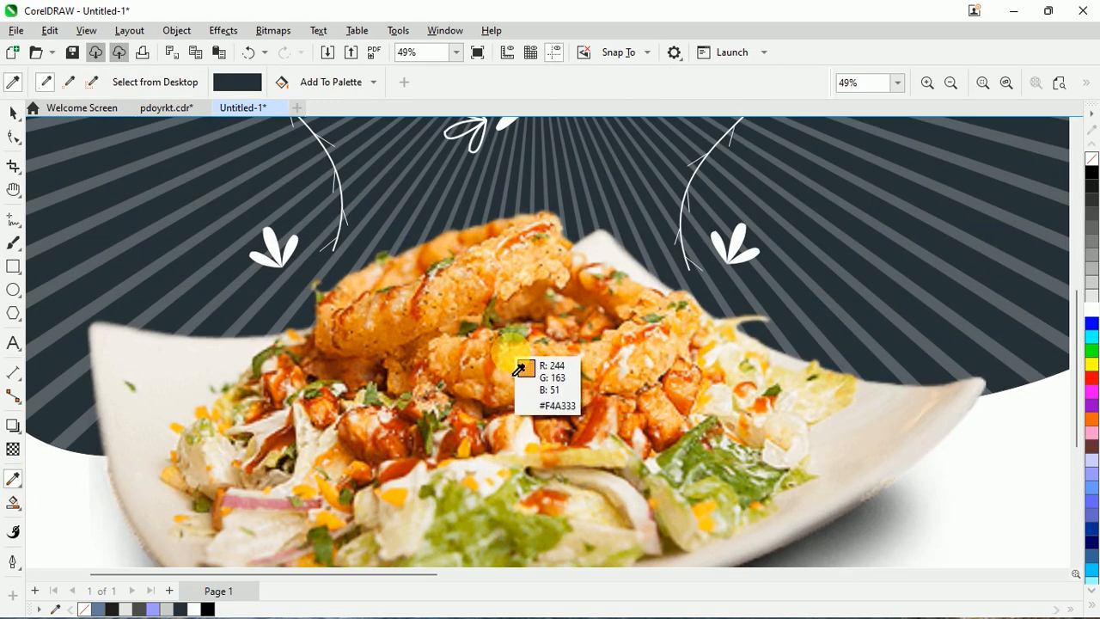
left_click(518, 366)
scroll(519, 366, "down", 3)
scroll(466, 159, "up", 5)
left_click(491, 201)
scroll(494, 233, "down", 4)
scroll(494, 233, "down", 1)
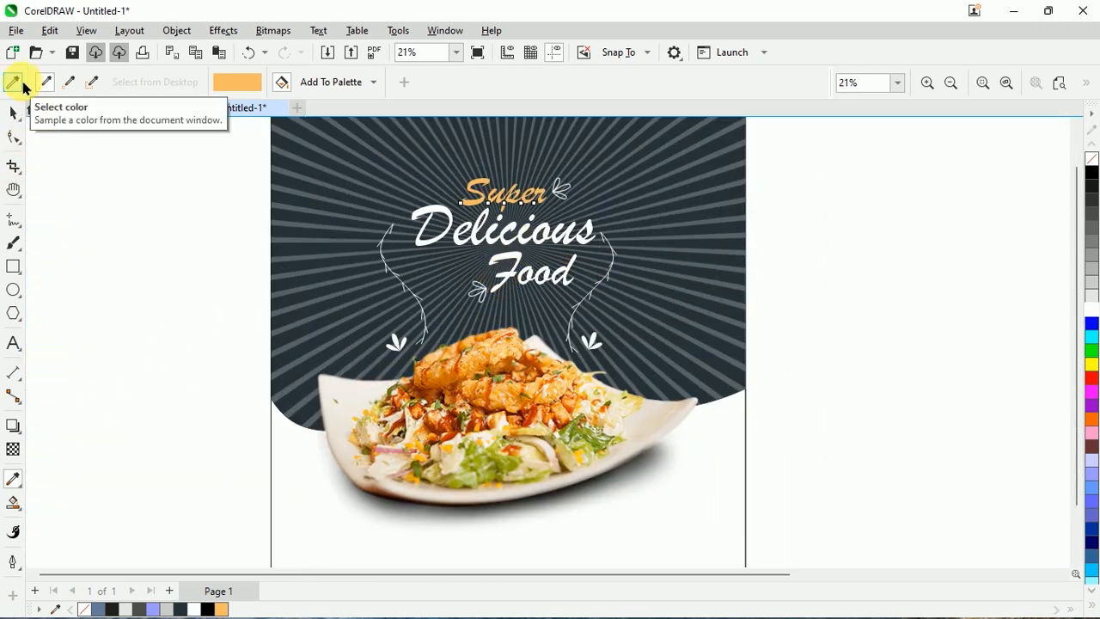
left_click(13, 113)
left_click(106, 206)
Duplicate the word Super with a small offset down and to the right
scroll(514, 200, "up", 4)
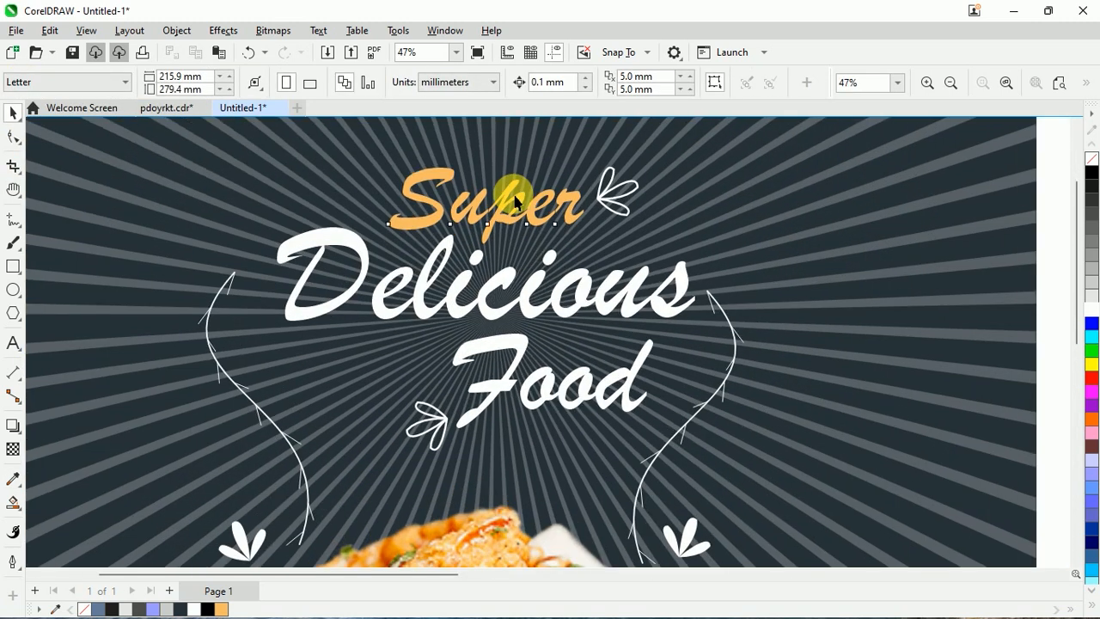
left_click(514, 200)
scroll(494, 230, "up", 4)
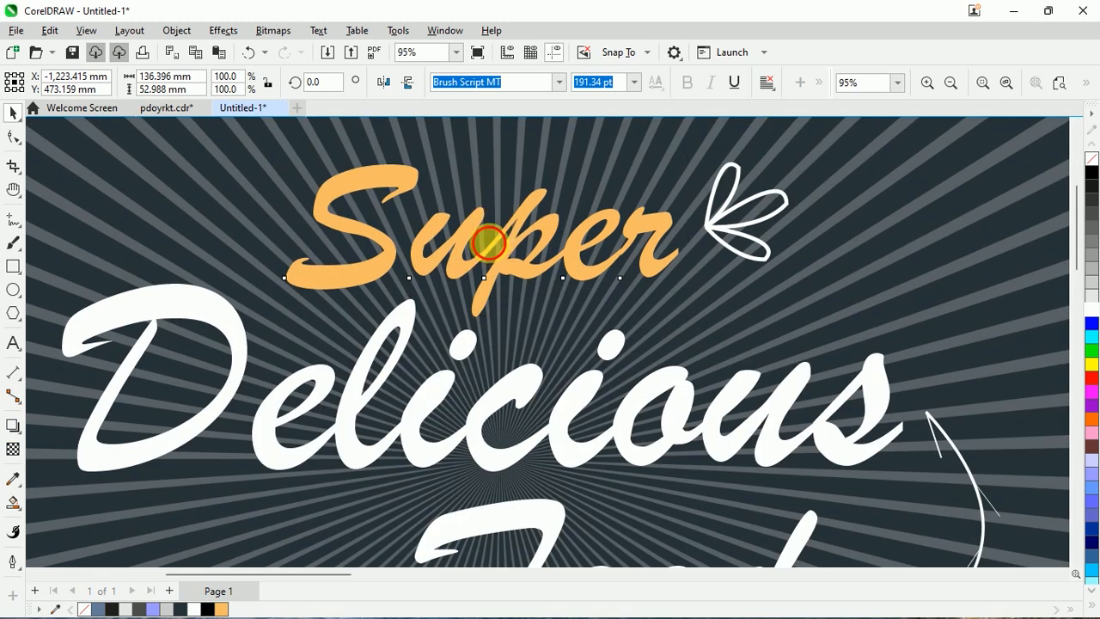
left_click(487, 247)
mouse_move(483, 243)
left_mouse_down()
mouse_move(474, 240)
mouse_move(487, 247)
left_mouse_up()
right_click(488, 247)
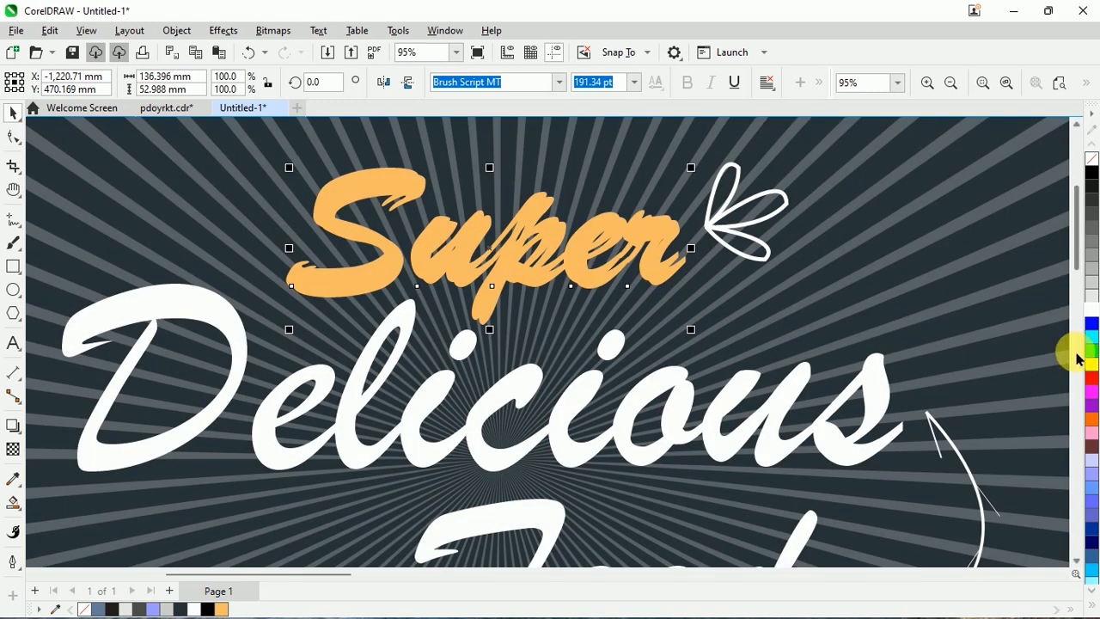
Colour the duplicate of Super a stronger orange, move it behind the light orange word and nudge it closer as a shadow
left_click(1087, 336)
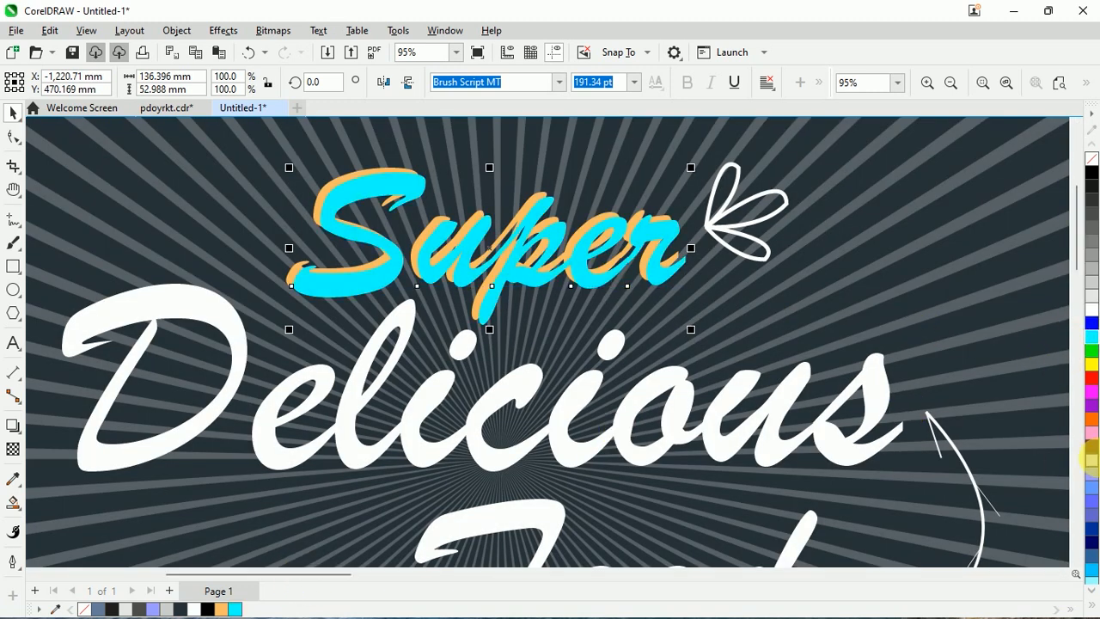
left_click(1092, 421)
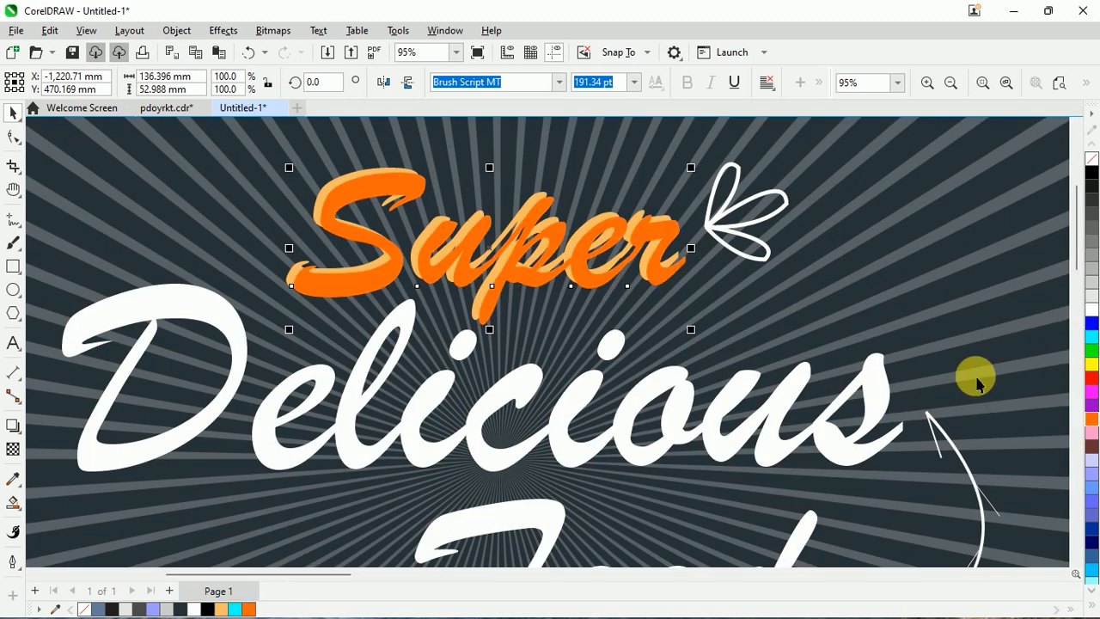
key("ctrl+Page_Down")
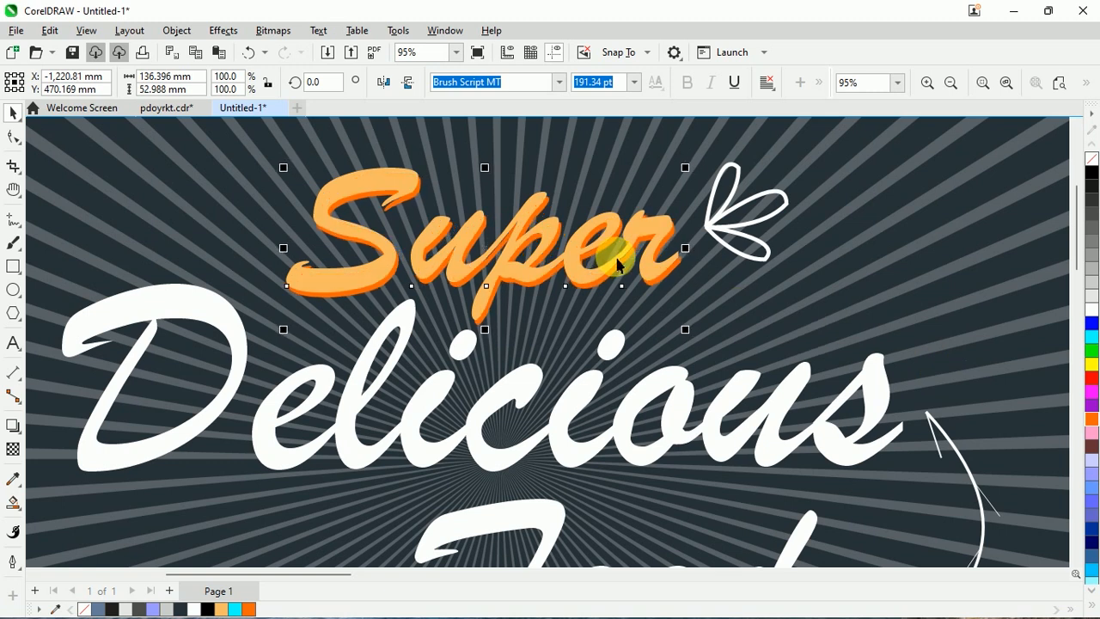
scroll(588, 251, "down", 1)
scroll(588, 251, "down", 5)
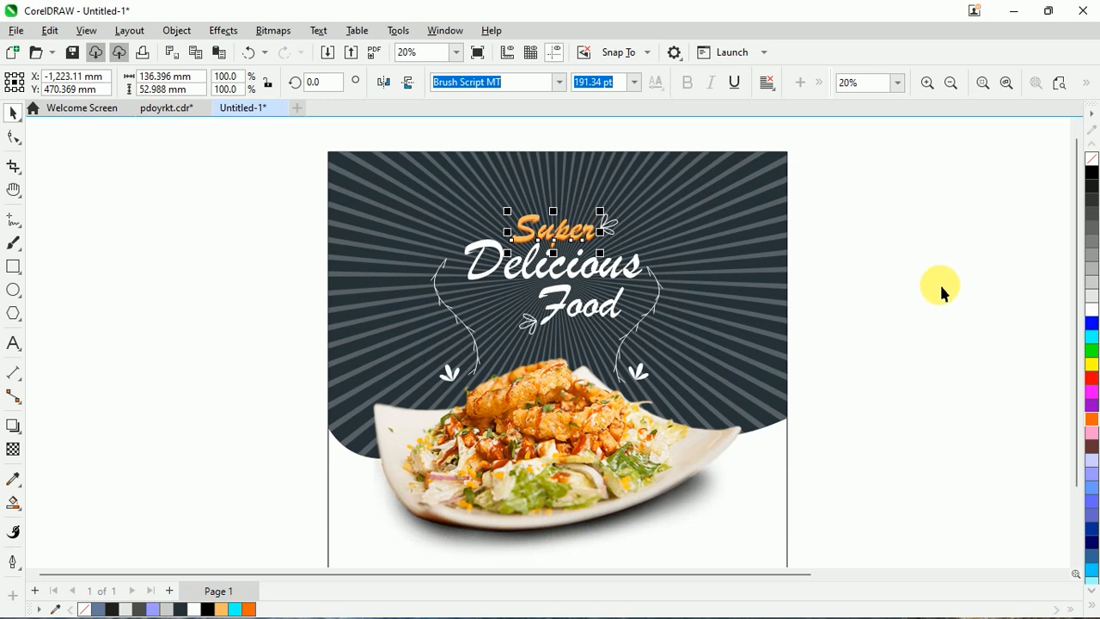
left_click(941, 287)
left_click(1012, 84)
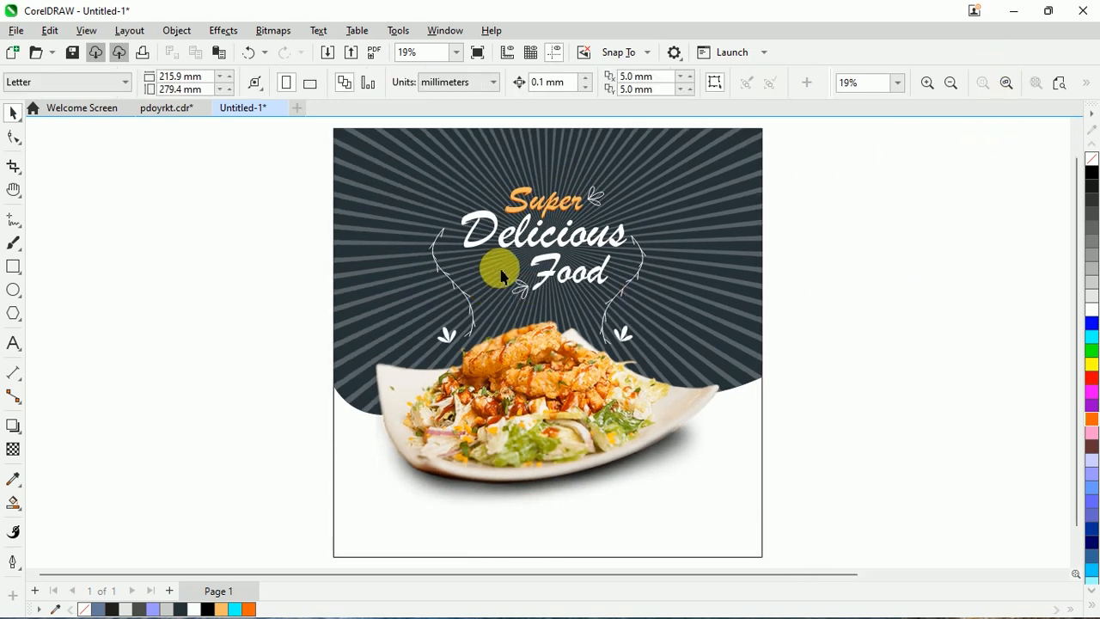
Remove the outline from the poster's square background
left_click(546, 261)
scroll(584, 249, "up", 3)
scroll(533, 273, "down", 4)
left_click(626, 470)
key("Delete")
left_click(606, 450)
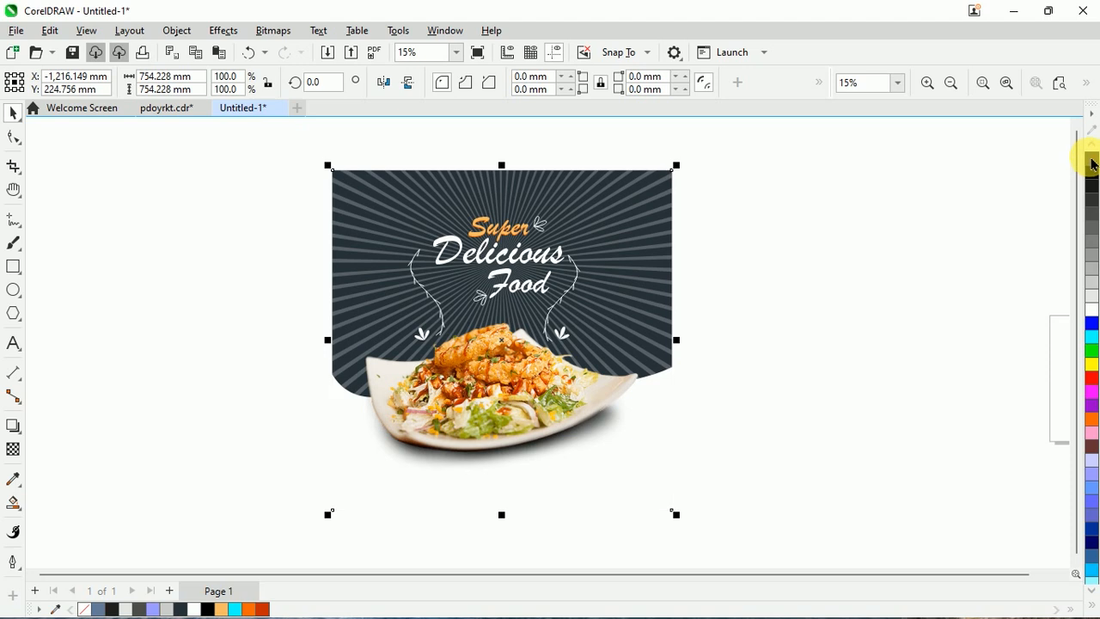
Select all the poster's objects and group them
left_click(776, 275)
scroll(702, 156, "down", 2)
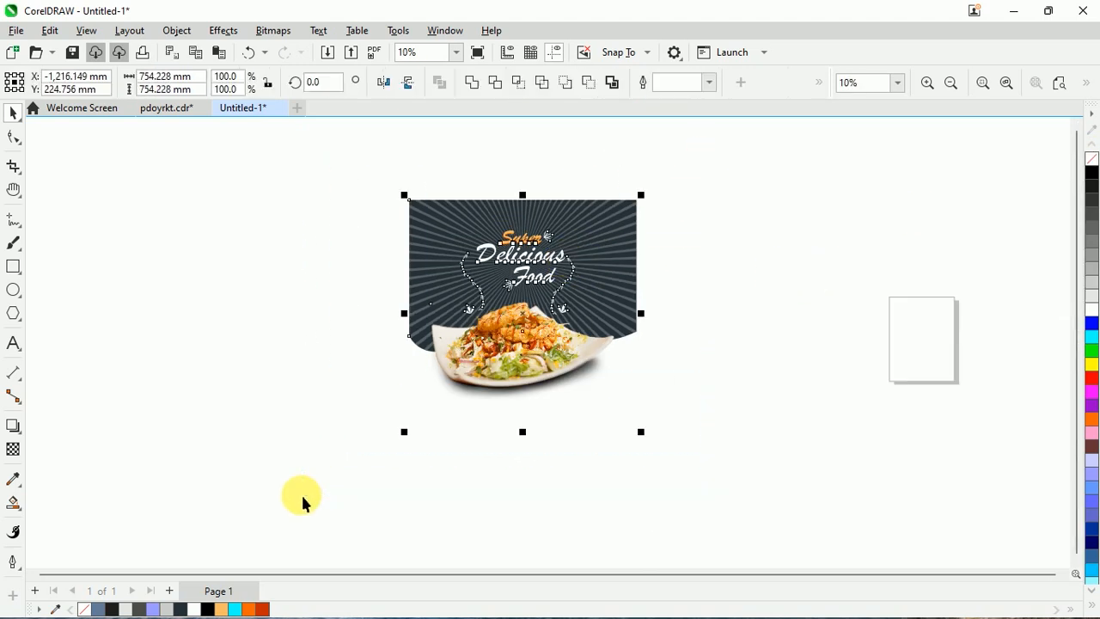
right_click(492, 309)
left_click(644, 233)
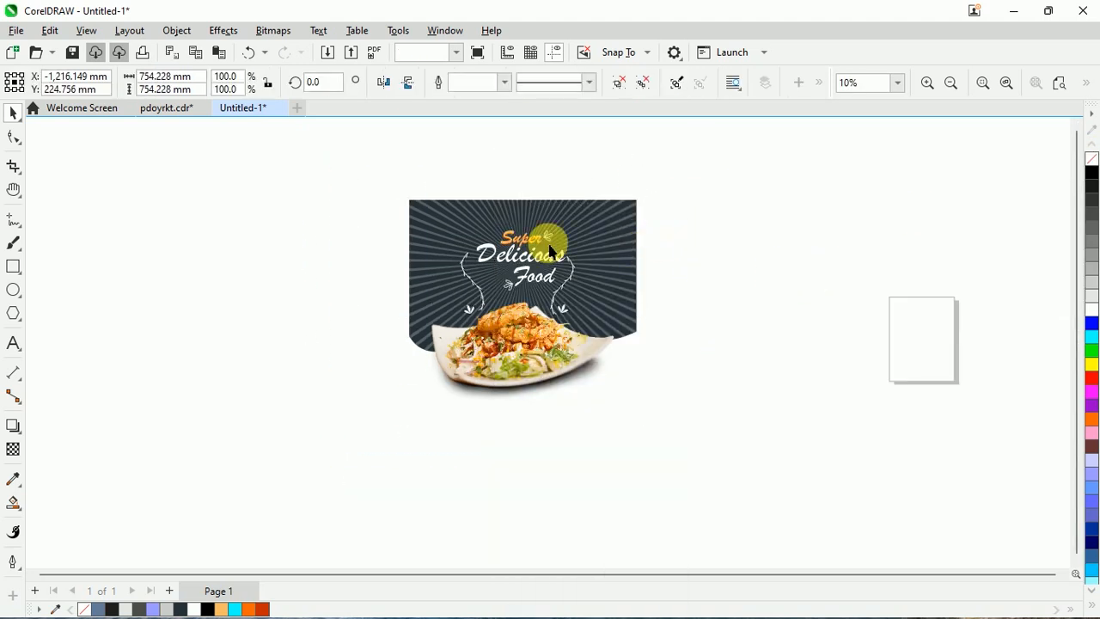
Draw a square about 965 mm wide around the poster, fill it with light grey and send it to the back
left_click(13, 266)
left_click_drag(381, 179, 671, 470)
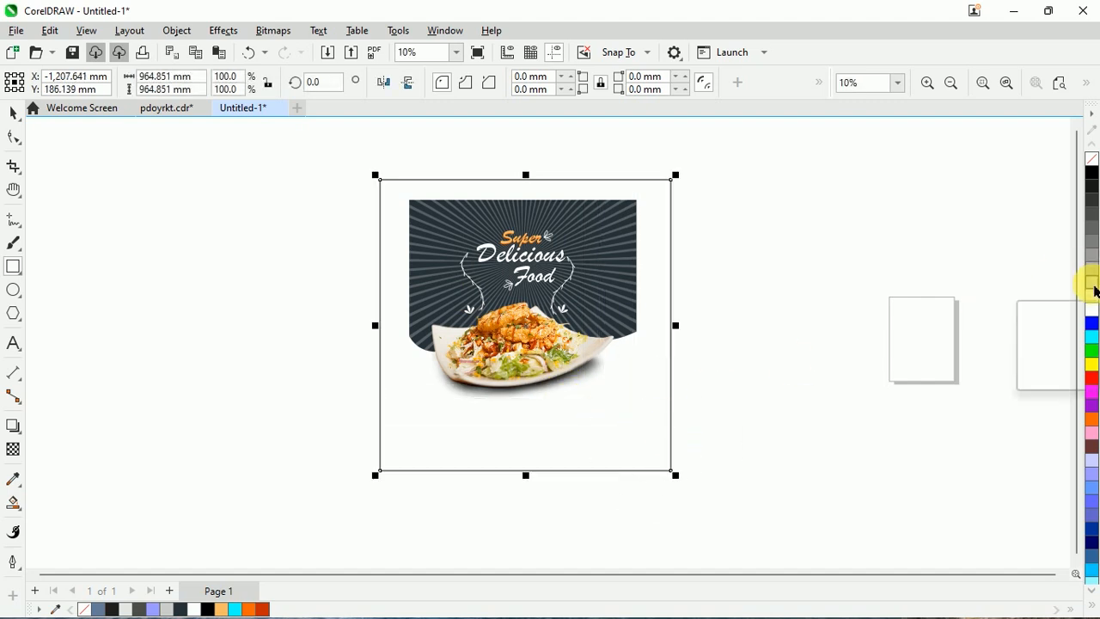
left_click(1092, 286)
key("shift+Page_Down")
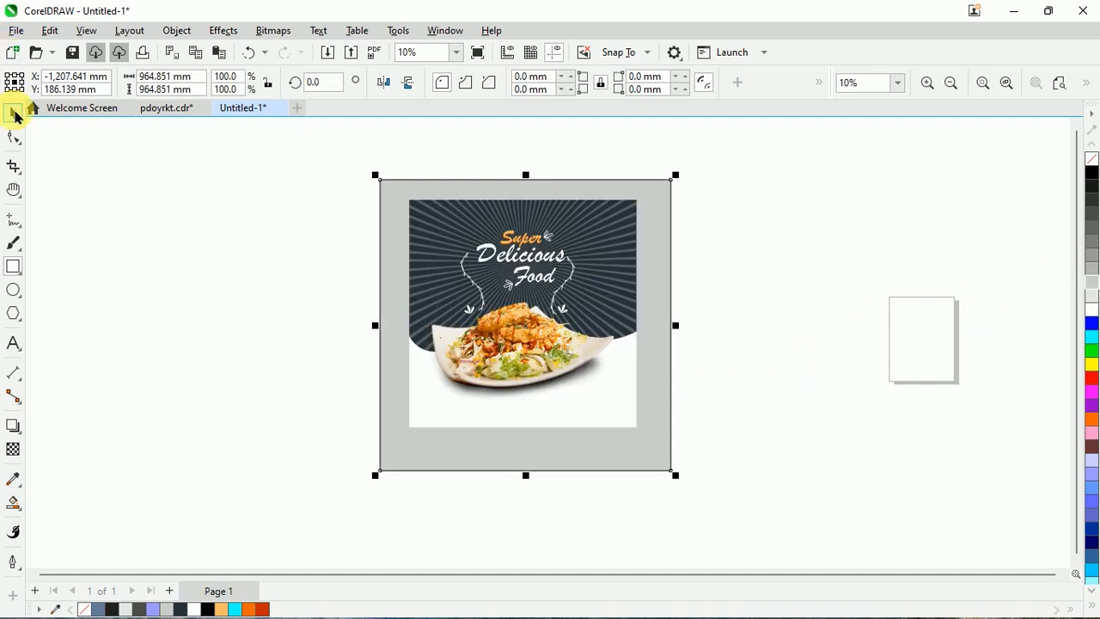
Centre the poster group on the grey square horizontally and vertically, and remove the square's outline
left_click(521, 279)
left_click(605, 461, "shift")
key("e")
key("c")
left_click(760, 354)
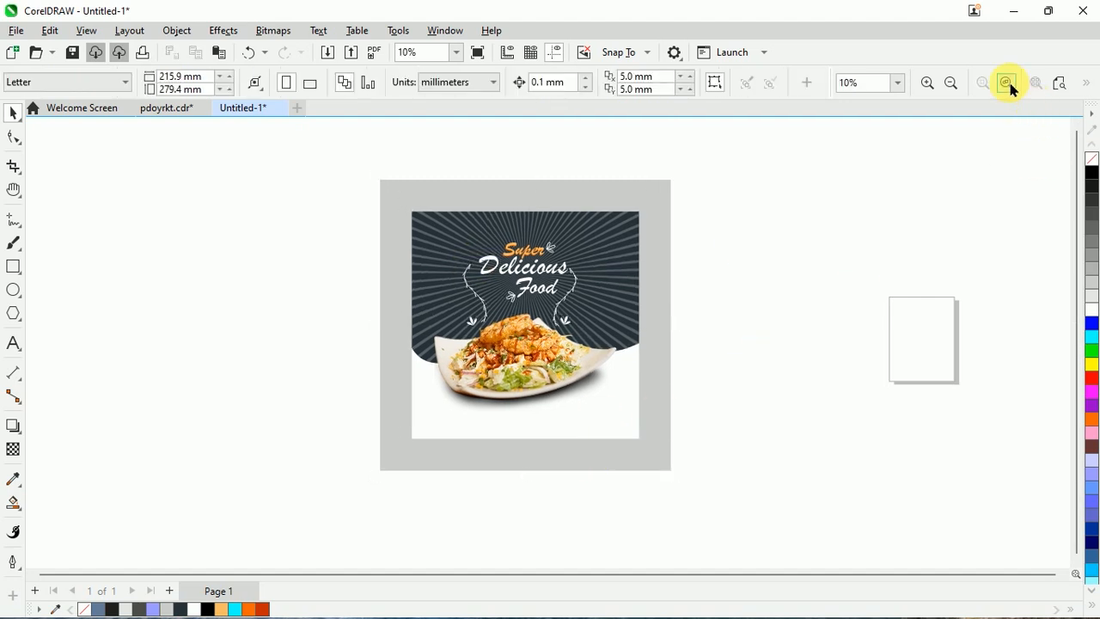
left_click(1008, 85)
Add a drop shadow to the poster group
left_click(662, 213)
left_click(11, 425)
left_click_drag(499, 343, 520, 383)
left_click(10, 109)
left_click(945, 138)
right_click(933, 169)
left_click(940, 180)
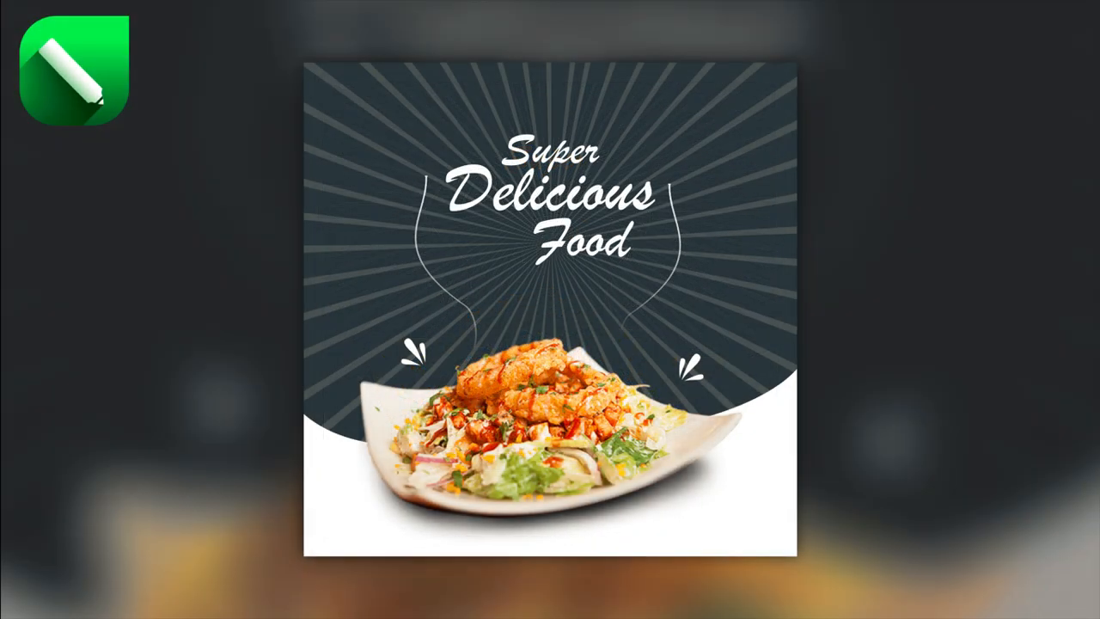